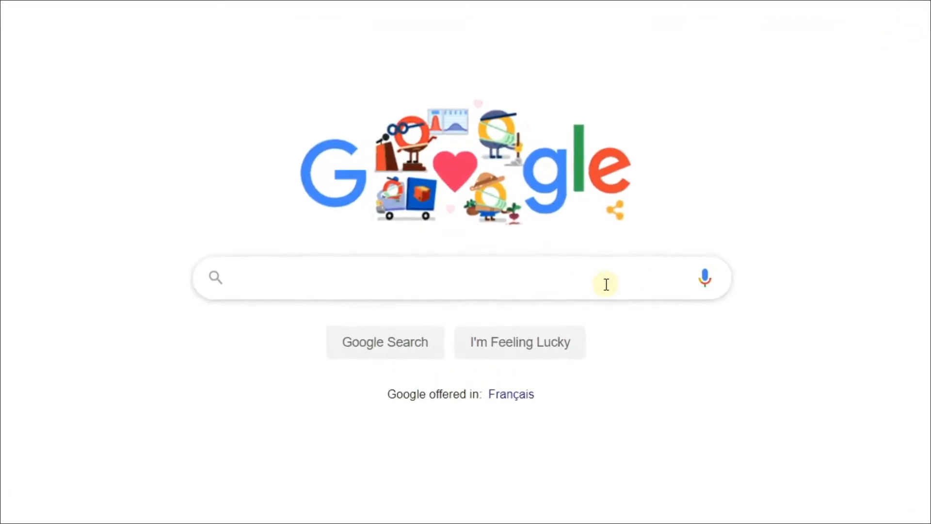
Step: Search Google for 'keepass download'
{"action": "type", "text": "kee"}
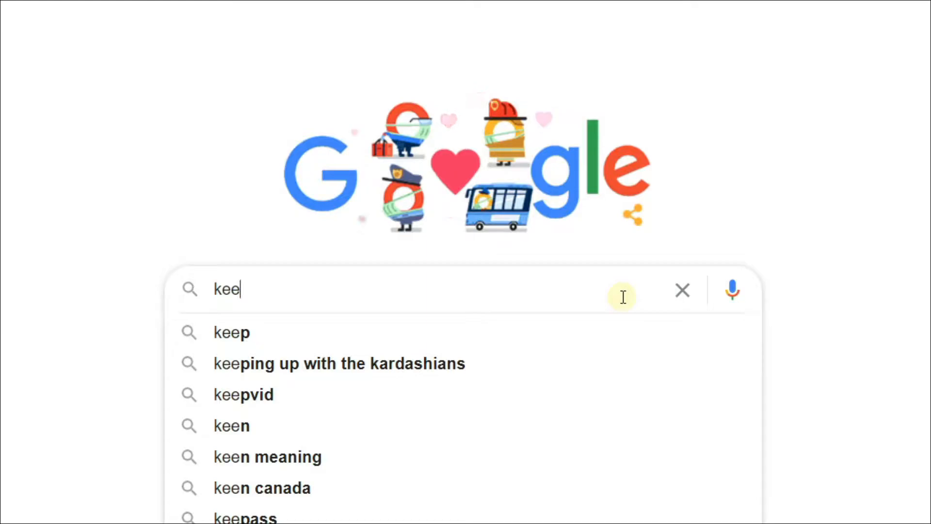
{"action": "type", "text": "pass"}
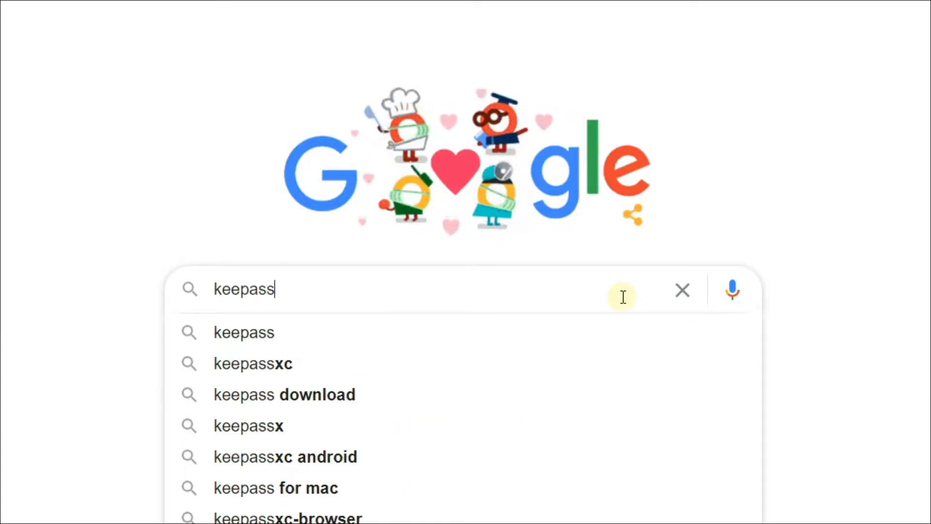
{"action": "type", "text": " dow"}
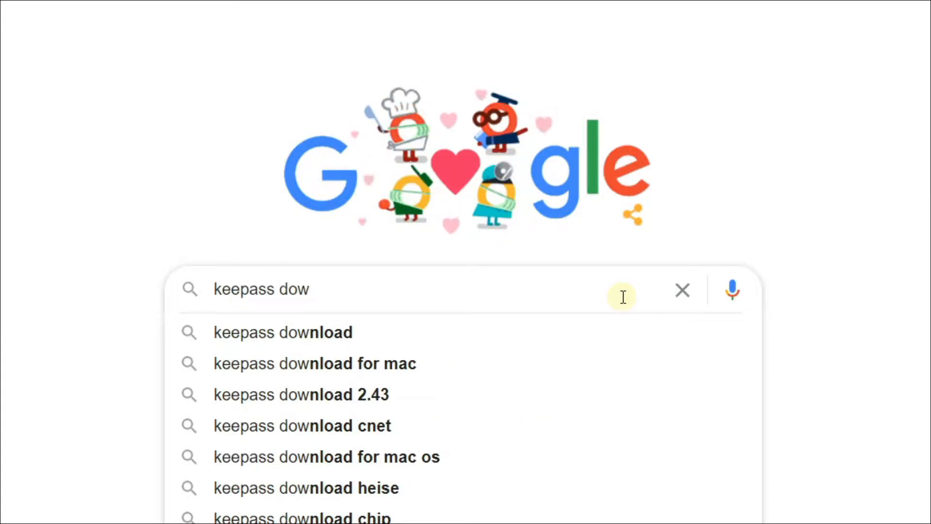
{"action": "type", "text": "nload"}
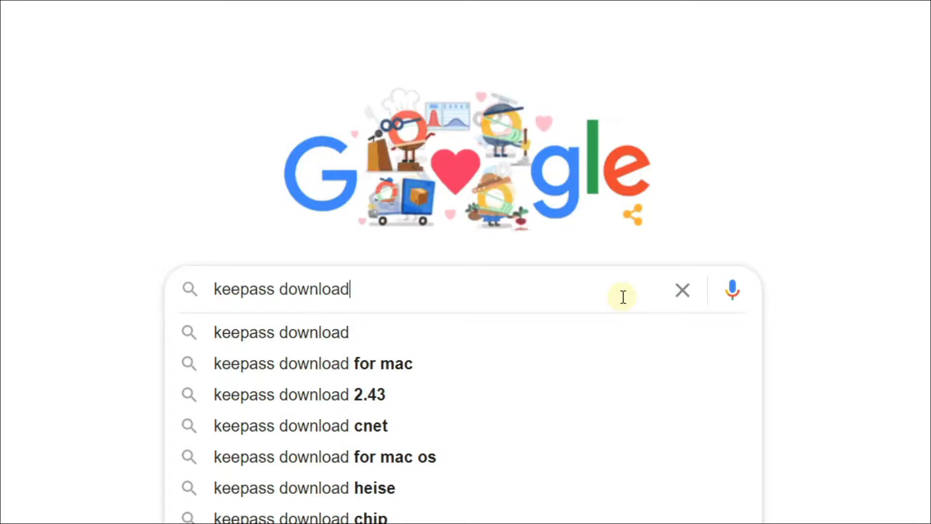
{"action": "key", "text": "Return"}
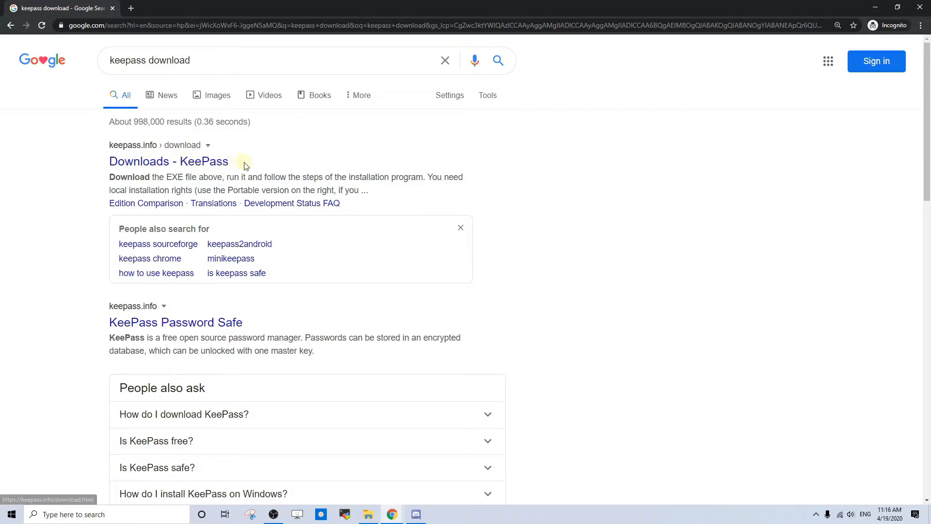
Step: Go to the keepass.info Downloads page and download the KeePass 2.44 Windows installer
{"action": "left_click", "coordinate": [217, 165]}
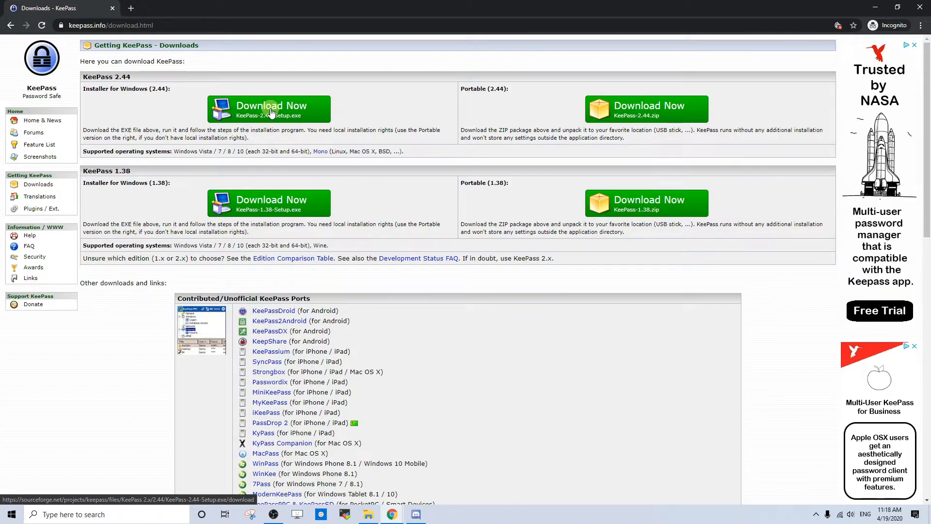
{"action": "left_click", "coordinate": [314, 110]}
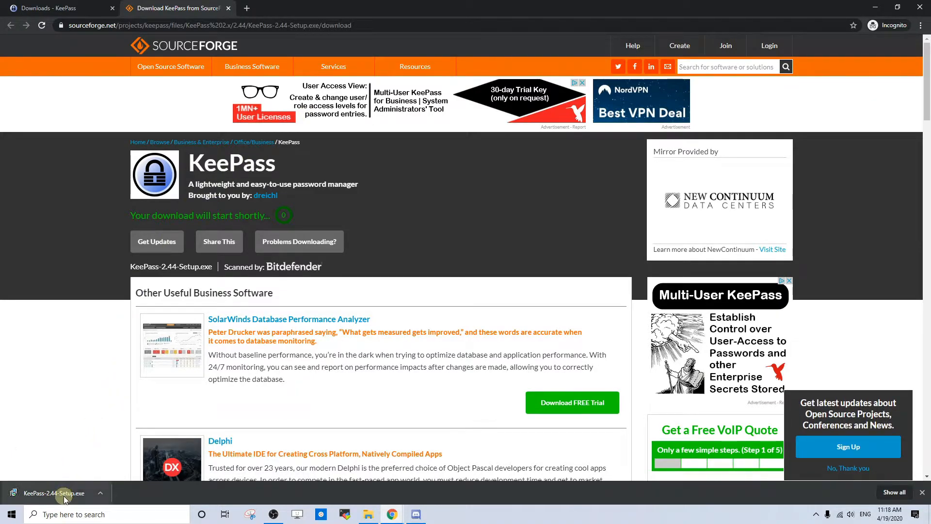
Step: Show the Downloads folder holding KeePass-2.44-Setup in a File Explorer window
{"action": "left_click", "coordinate": [373, 520]}
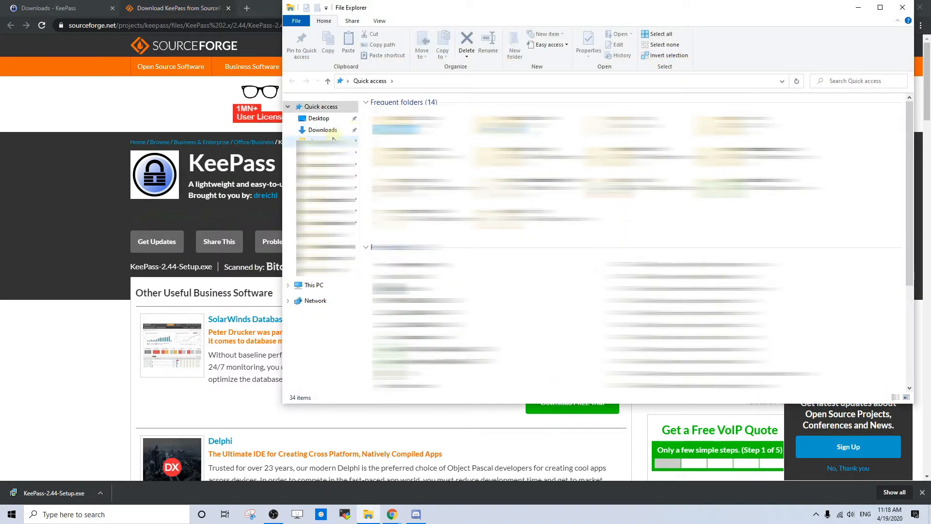
{"action": "left_click", "coordinate": [322, 130]}
{"action": "left_click_drag", "start_coordinate": [530, 18], "coordinate": [444, 75]}
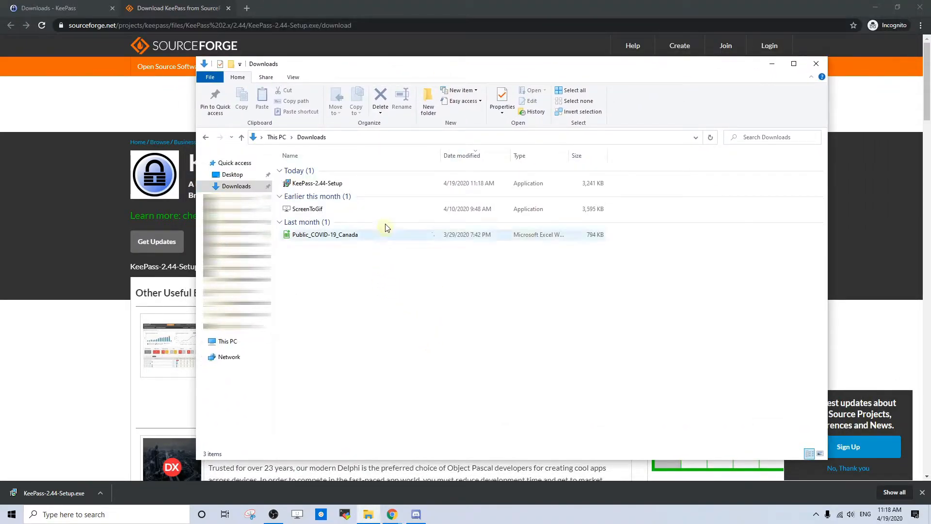
{"action": "mouse_move", "coordinate": [372, 184]}
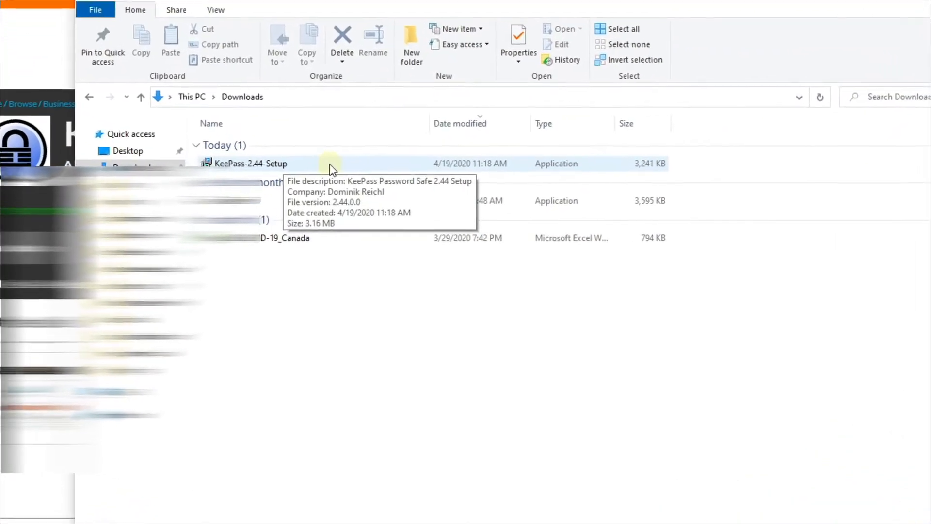
Step: Launch KeePass-2.44-Setup, keep English as the language and accept the licence agreement
{"action": "double_click", "coordinate": [315, 158]}
{"action": "left_click", "coordinate": [487, 283]}
{"action": "left_click", "coordinate": [490, 277]}
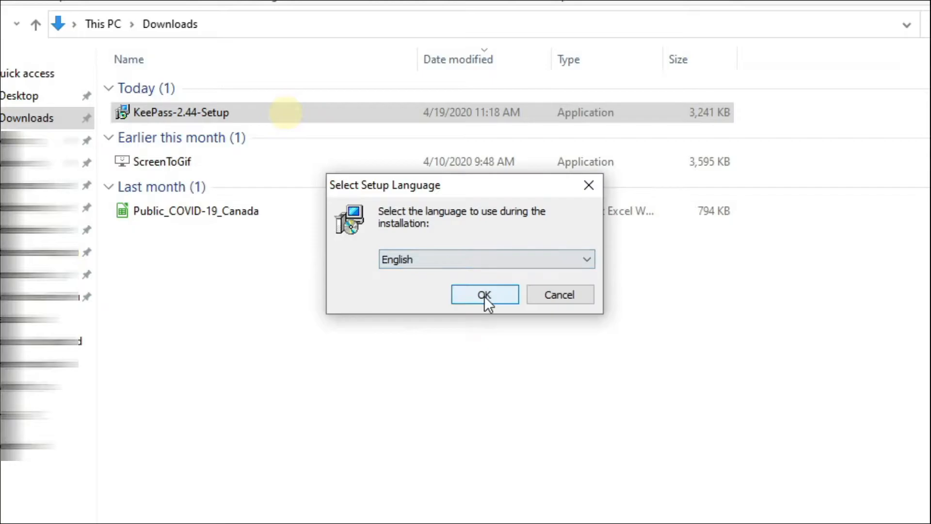
{"action": "left_click", "coordinate": [485, 296]}
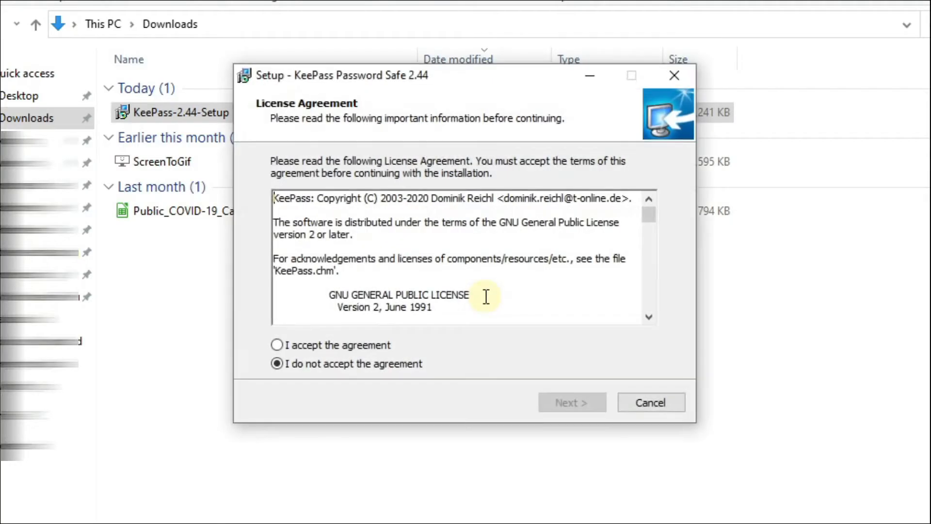
{"action": "left_click", "coordinate": [343, 344]}
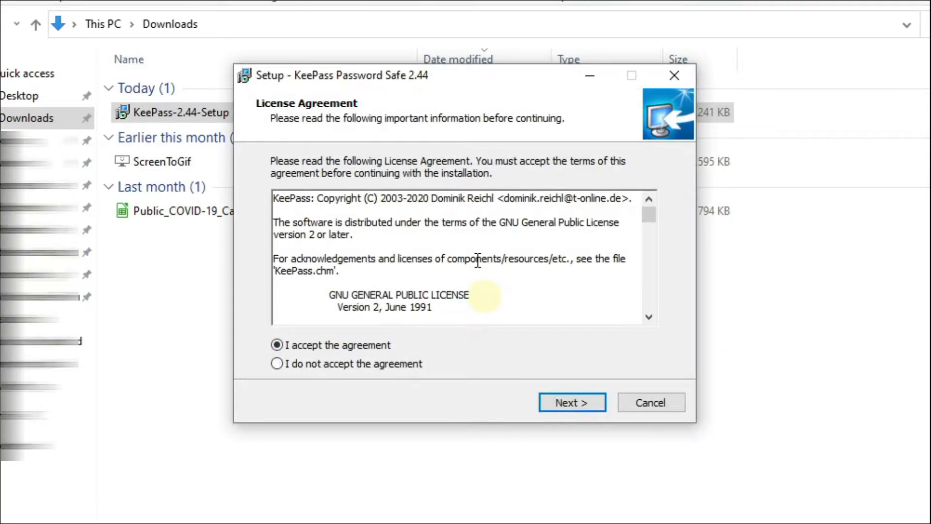
Step: Keep the full installation and default extra tasks, then install KeePass 2.44
{"action": "left_click", "coordinate": [556, 402]}
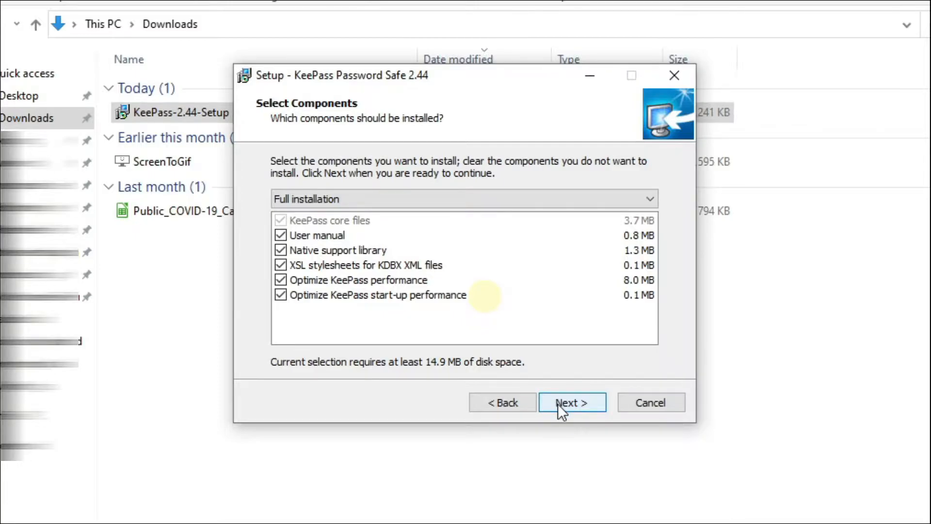
{"action": "left_click", "coordinate": [569, 406]}
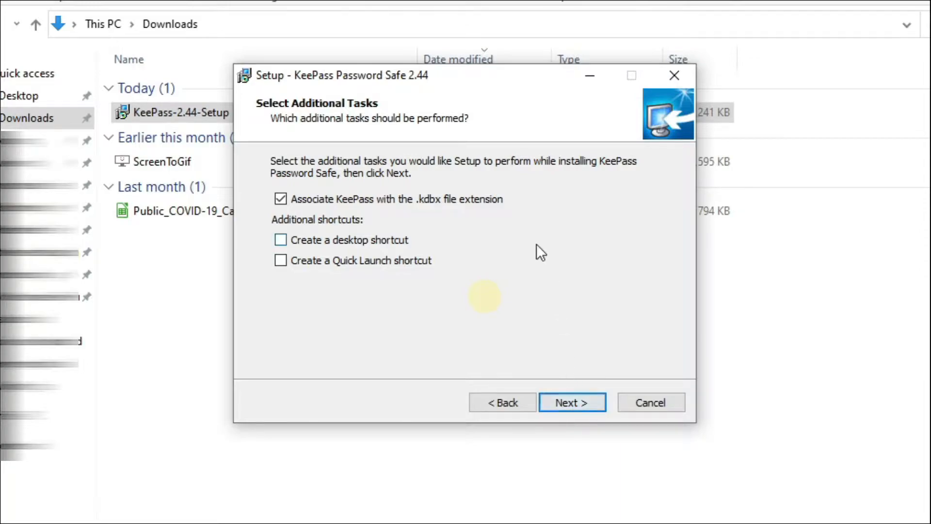
{"action": "left_click", "coordinate": [586, 402]}
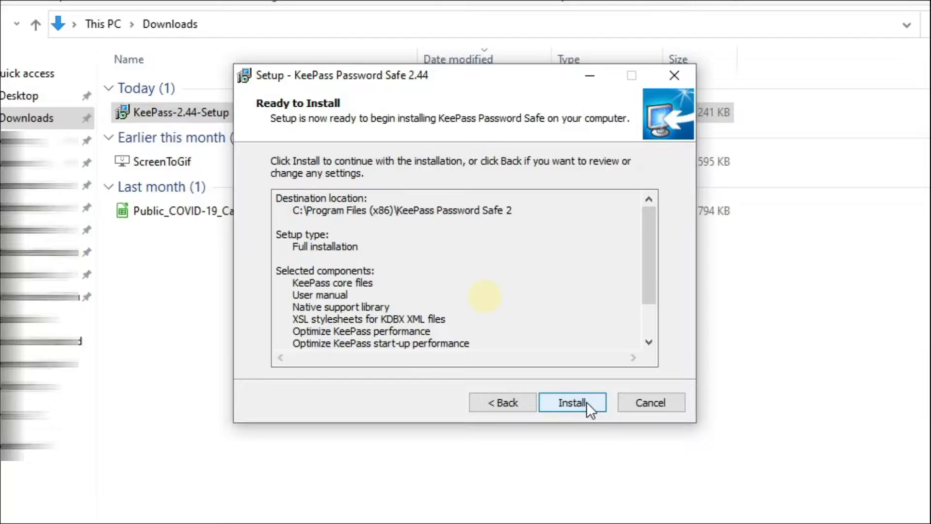
{"action": "scroll", "coordinate": [609, 320], "scroll_direction": "down", "scroll_amount": 2}
{"action": "left_click", "coordinate": [587, 406]}
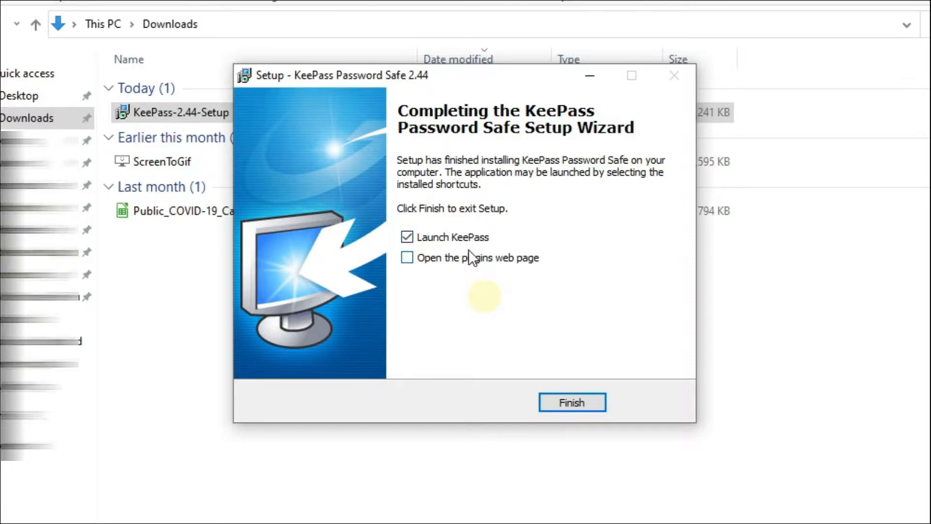
Step: Finish setup launching KeePass, disable automatic update checks, and maximize the KeePass window
{"action": "left_click", "coordinate": [572, 402]}
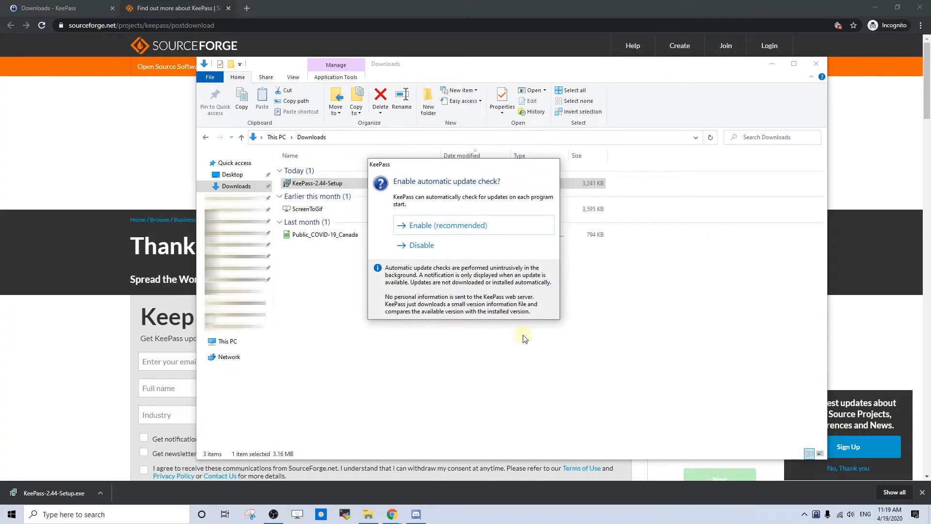
{"action": "left_click", "coordinate": [492, 248]}
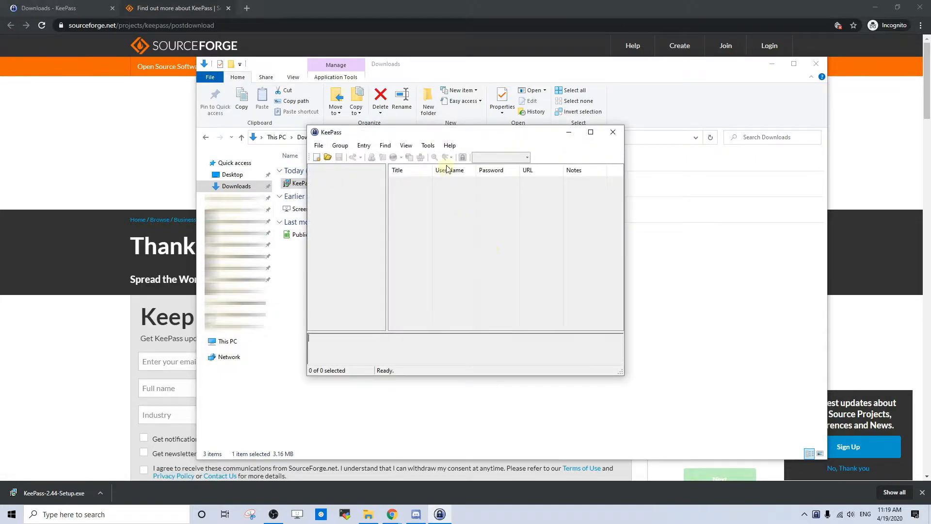
{"action": "left_click_drag", "start_coordinate": [441, 135], "coordinate": [397, 138]}
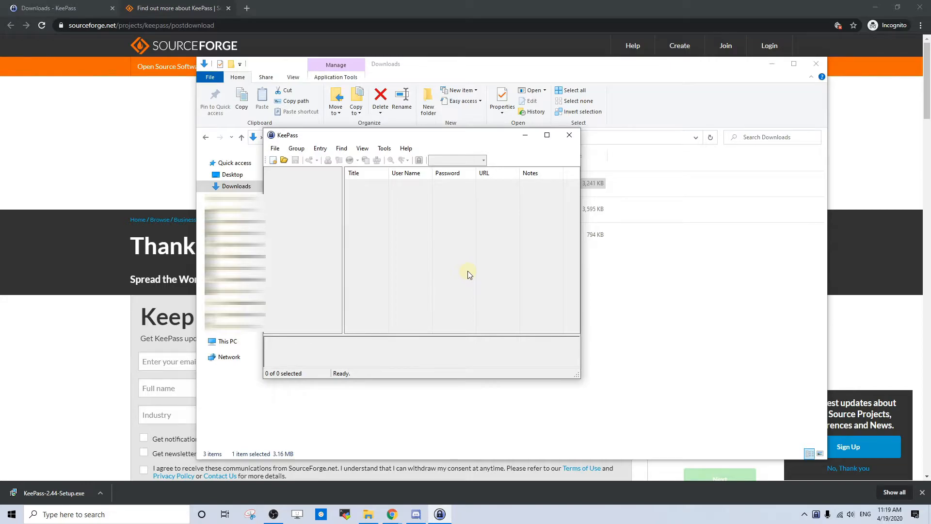
{"action": "left_click_drag", "start_coordinate": [453, 141], "coordinate": [352, 52]}
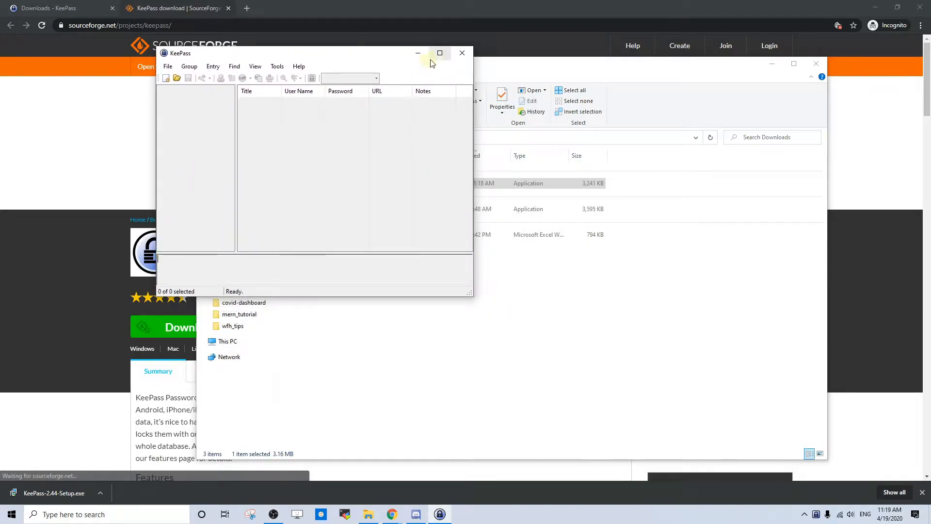
{"action": "left_click", "coordinate": [438, 52]}
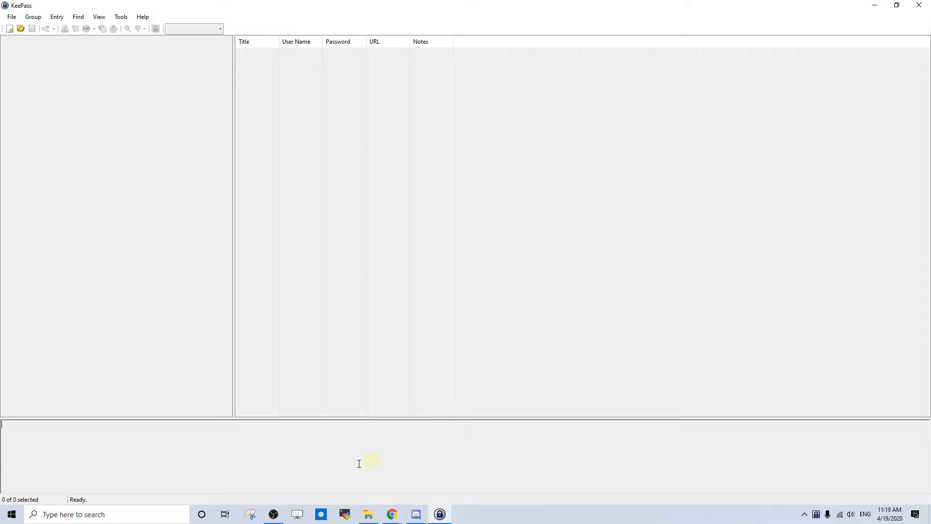
{"action": "right_click", "coordinate": [445, 518]}
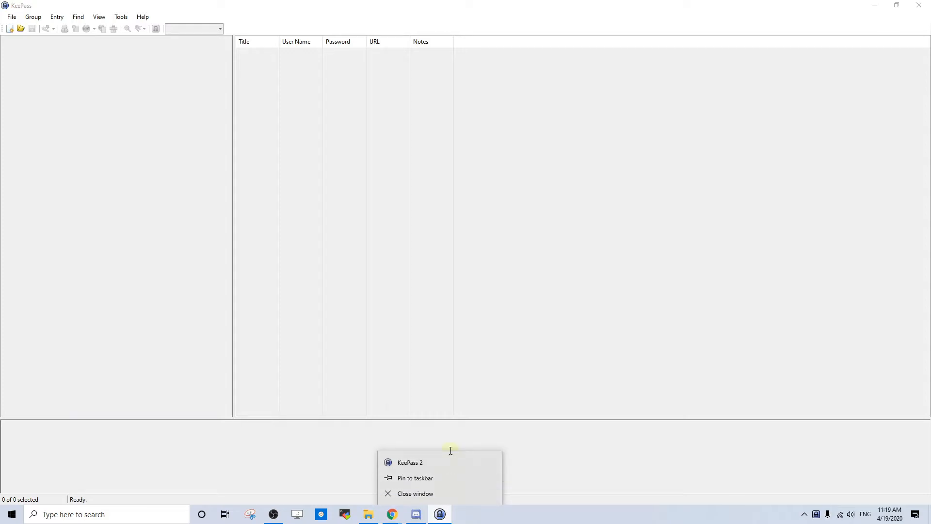
{"action": "left_click", "coordinate": [447, 479]}
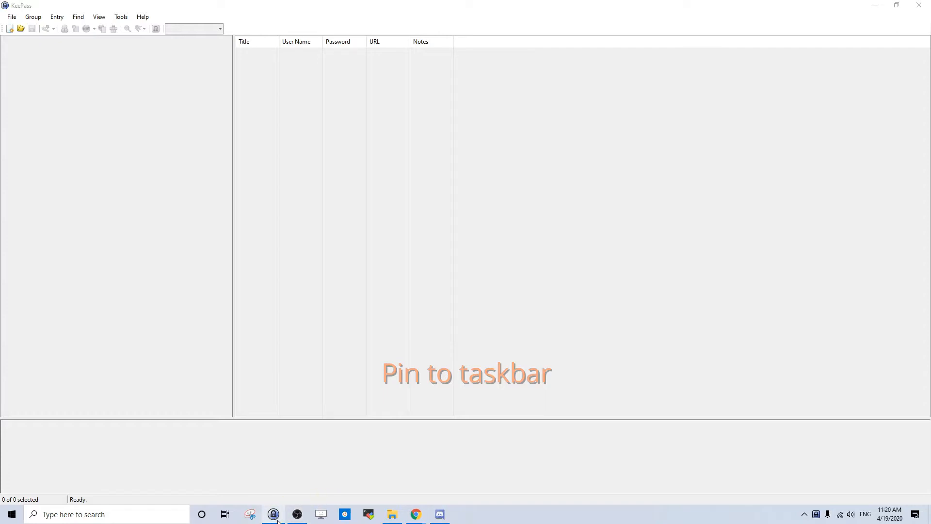
{"action": "mouse_move", "coordinate": [276, 518]}
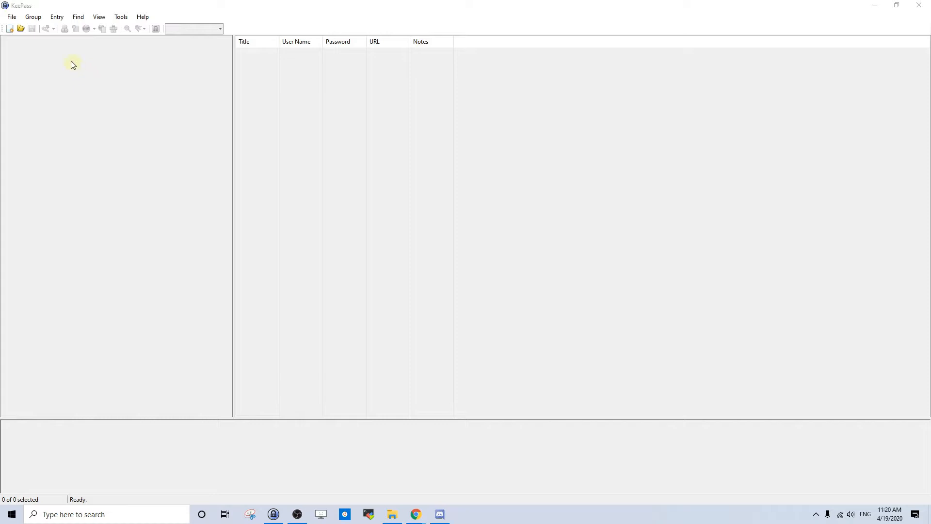
Step: Choose File > New… to start creating a new KeePass database
{"action": "left_click", "coordinate": [11, 18]}
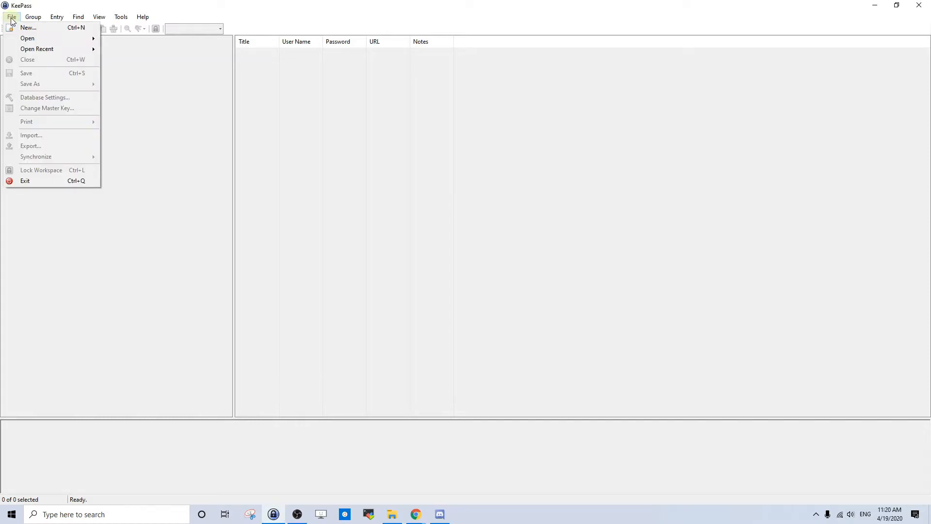
{"action": "left_click", "coordinate": [43, 30]}
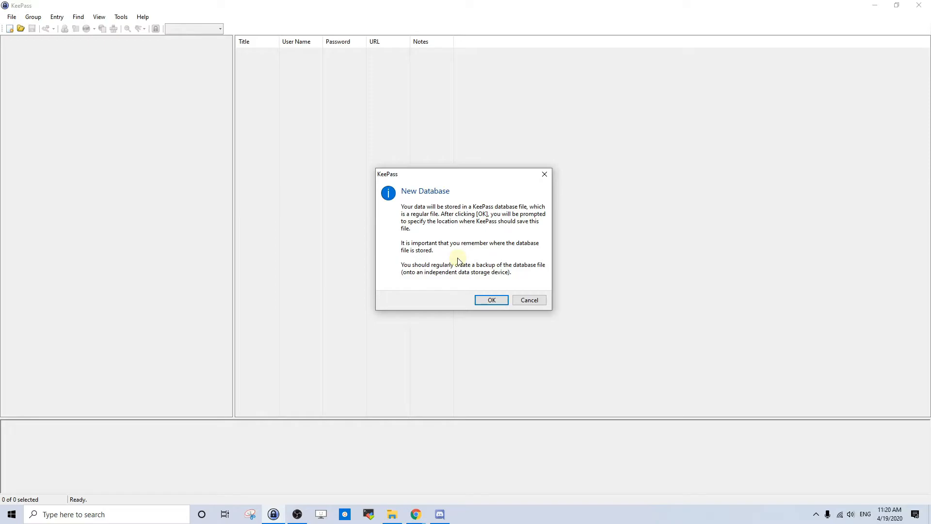
Step: Save the new database as 'example' in the Downloads folder
{"action": "left_click", "coordinate": [491, 300]}
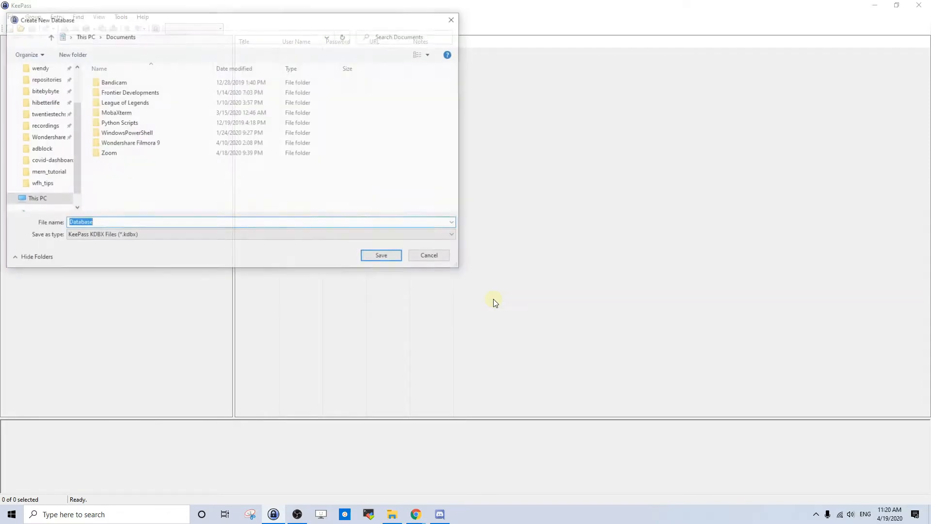
{"action": "left_click_drag", "start_coordinate": [243, 20], "coordinate": [398, 116]}
{"action": "scroll", "coordinate": [219, 222], "scroll_direction": "up", "scroll_amount": 2}
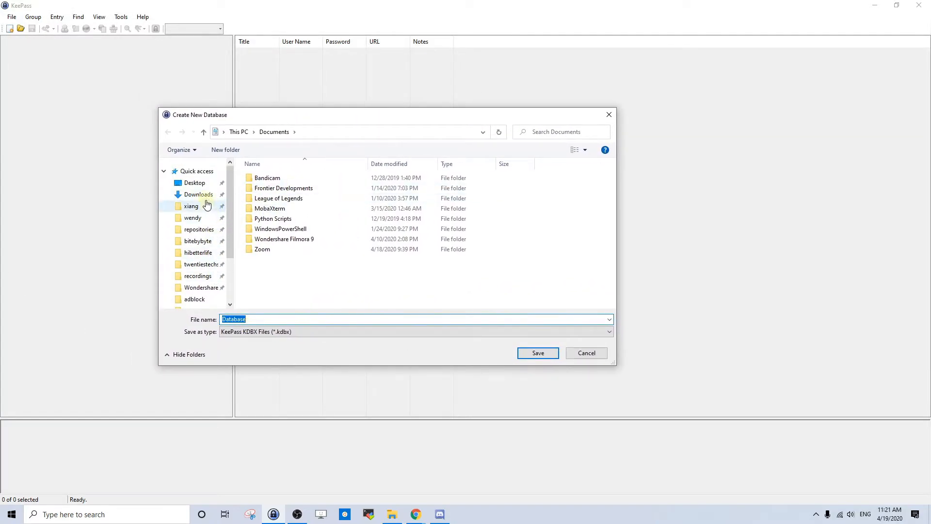
{"action": "left_click", "coordinate": [205, 196]}
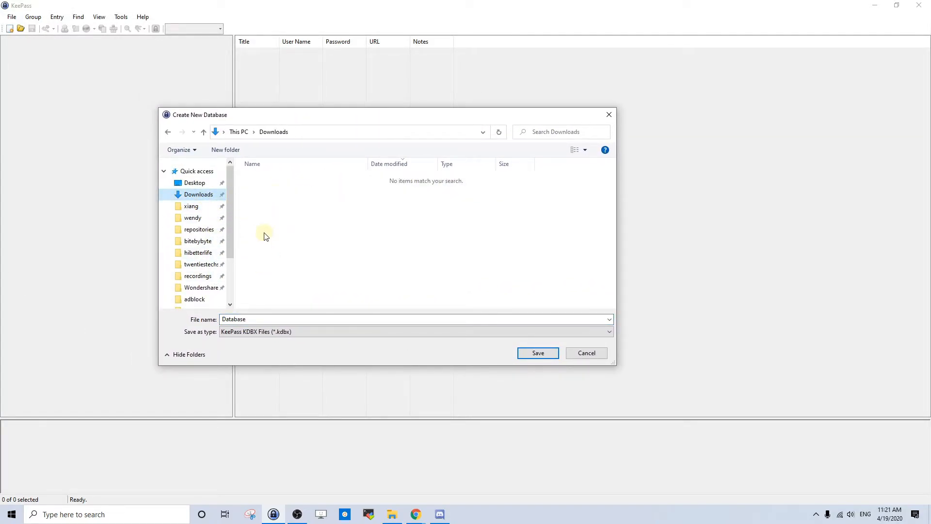
{"action": "double_click", "coordinate": [261, 319]}
{"action": "key", "text": "BackSpace"}
{"action": "type", "text": "exampl"}
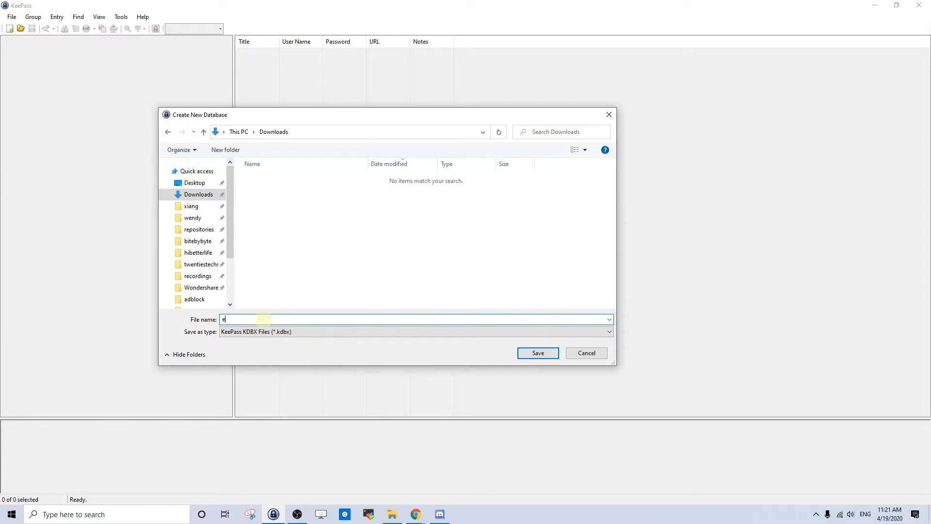
{"action": "type", "text": "e"}
{"action": "left_click", "coordinate": [549, 355]}
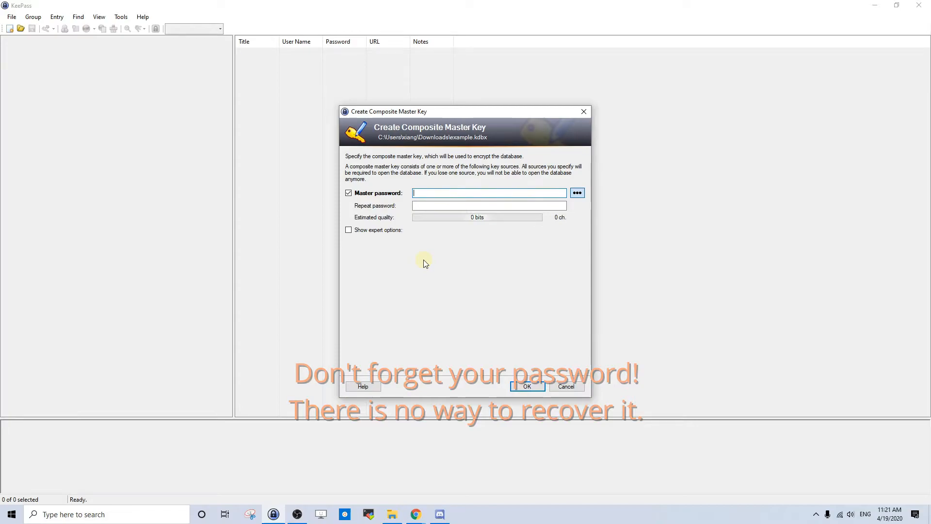
Step: Set a 9-character master password and confirm it with a matching repeat password
{"action": "type", "text": "abcdefgh"}
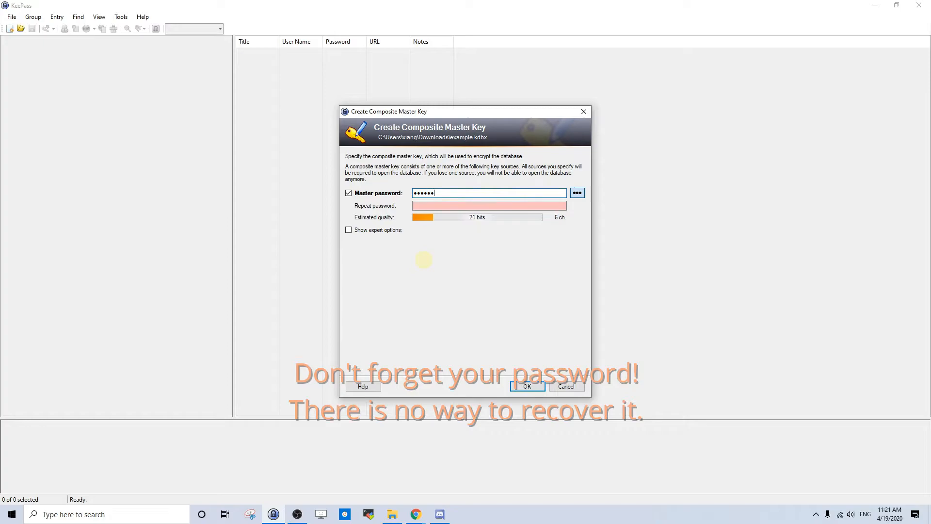
{"action": "type", "text": "i"}
{"action": "left_click", "coordinate": [533, 388]}
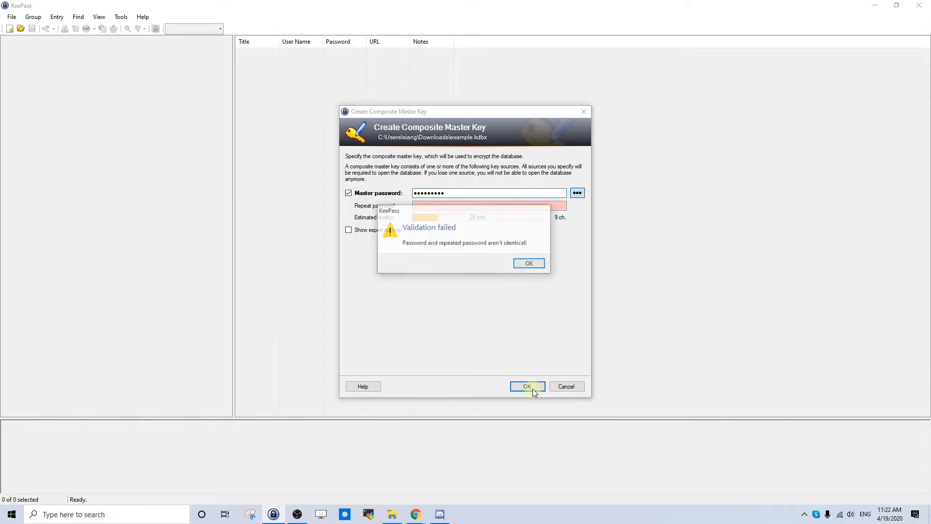
{"action": "left_click", "coordinate": [534, 268]}
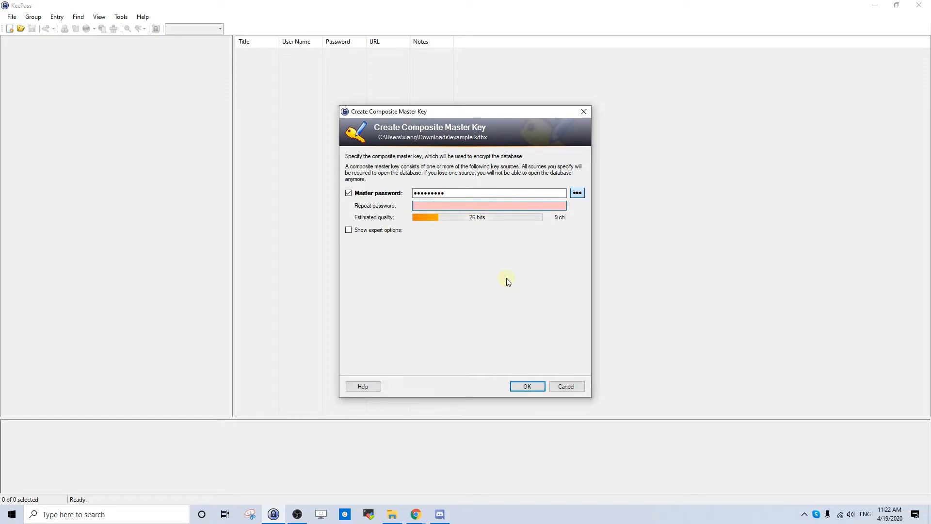
{"action": "type", "text": "p••••••••"}
{"action": "key", "text": "Return"}
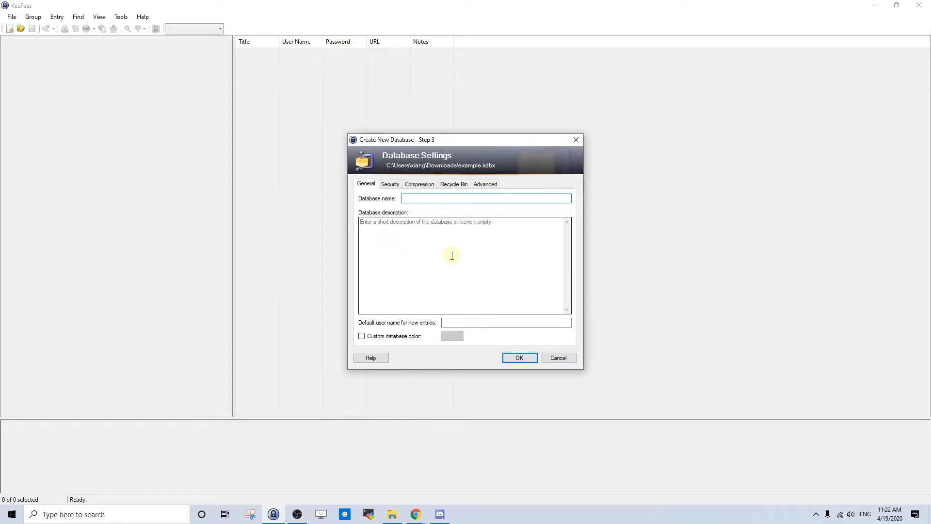
Step: Name the database 'example', describe it as 'example database', and open it
{"action": "type", "text": "example"}
{"action": "left_click", "coordinate": [451, 255]}
{"action": "type", "text": "e"}
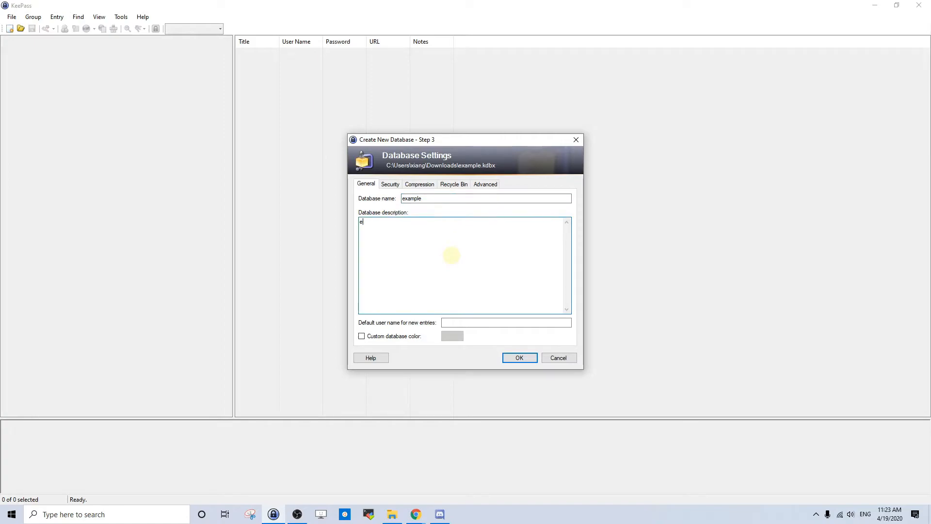
{"action": "type", "text": "xample database"}
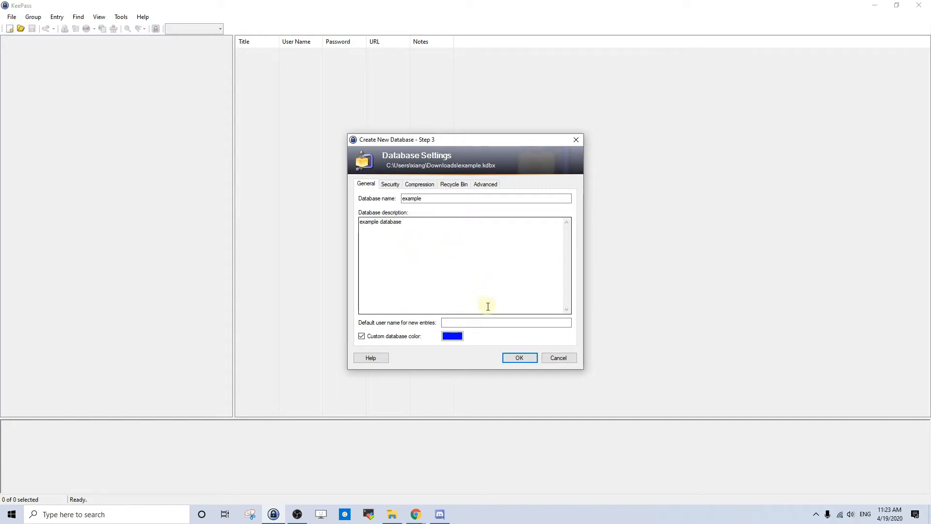
{"action": "left_click", "coordinate": [526, 360]}
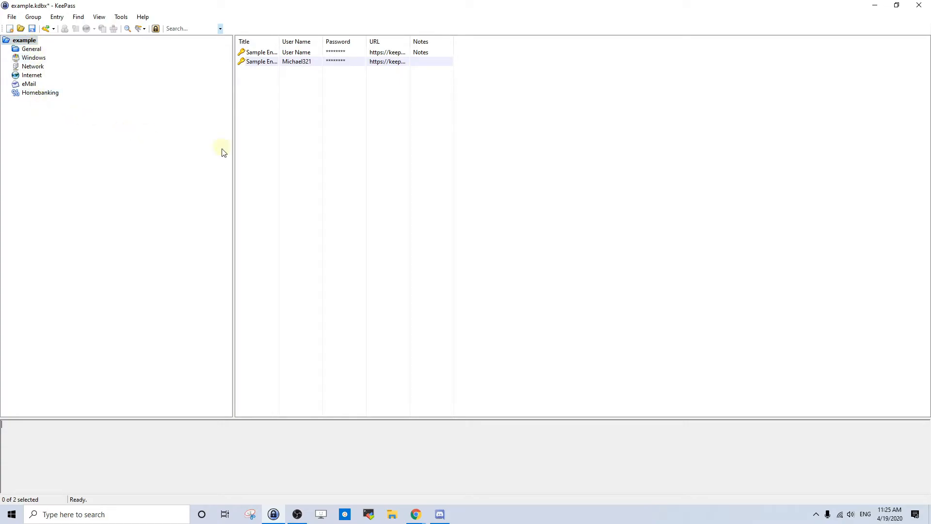
Step: Widen the Title, Notes and URL columns of the entry list
{"action": "left_click_drag", "start_coordinate": [280, 40], "coordinate": [674, 43]}
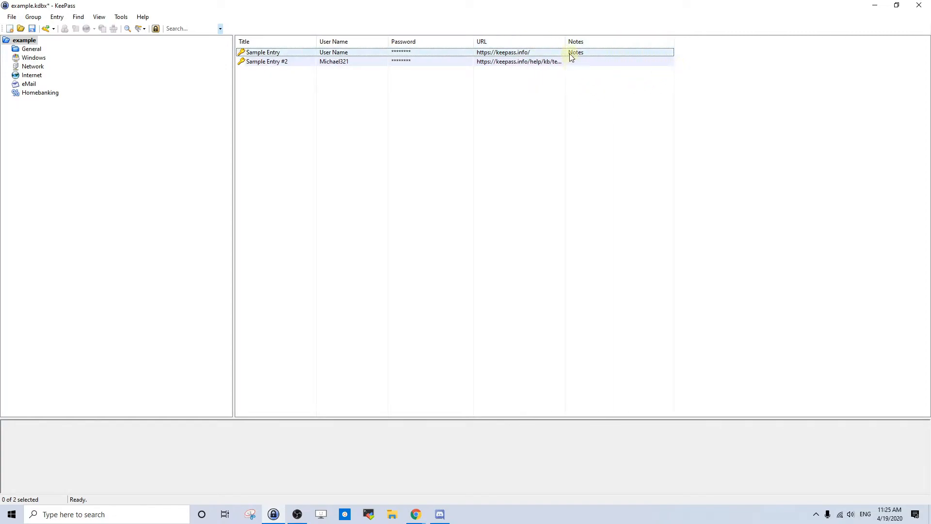
{"action": "left_click_drag", "start_coordinate": [565, 42], "coordinate": [628, 62]}
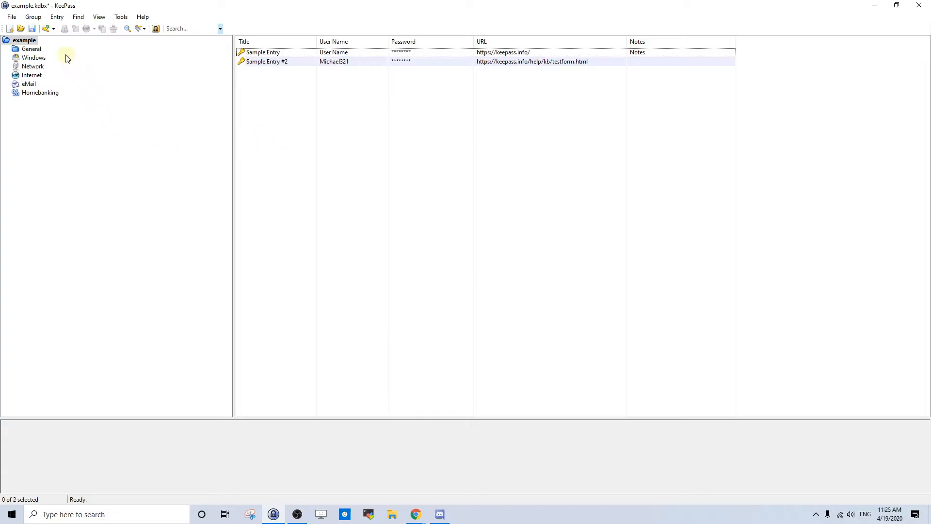
Step: Add an entry titled Gmail with the e-mail user name and a masked typed password
{"action": "left_click", "coordinate": [44, 30]}
{"action": "left_click_drag", "start_coordinate": [400, 133], "coordinate": [388, 129]}
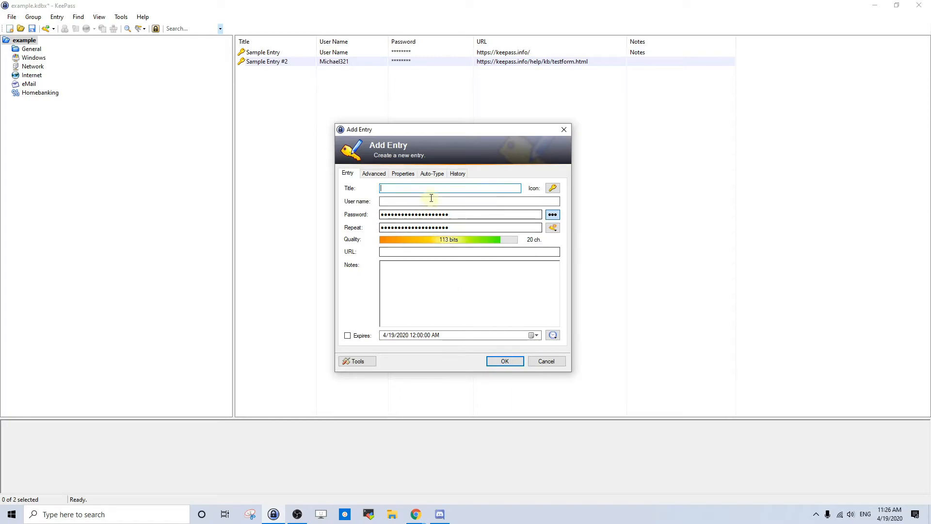
{"action": "type", "text": "Gmail"}
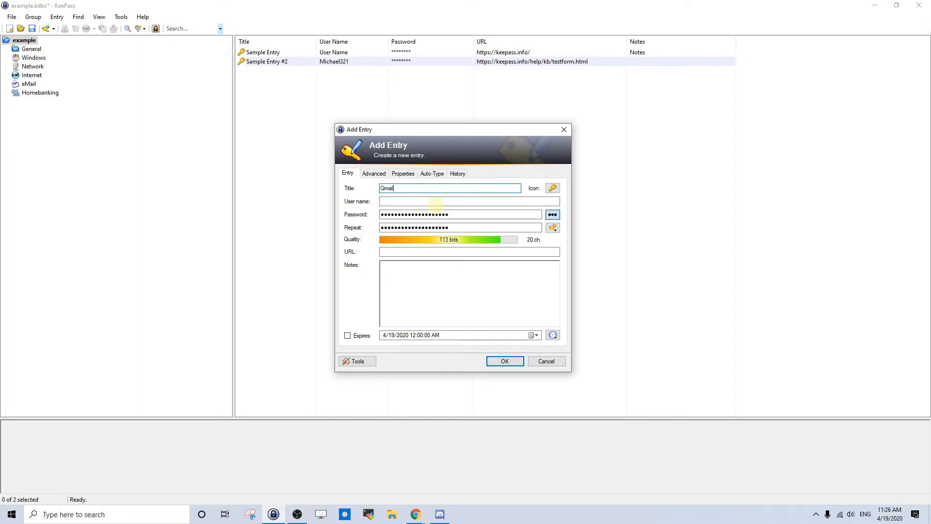
{"action": "left_click", "coordinate": [443, 202]}
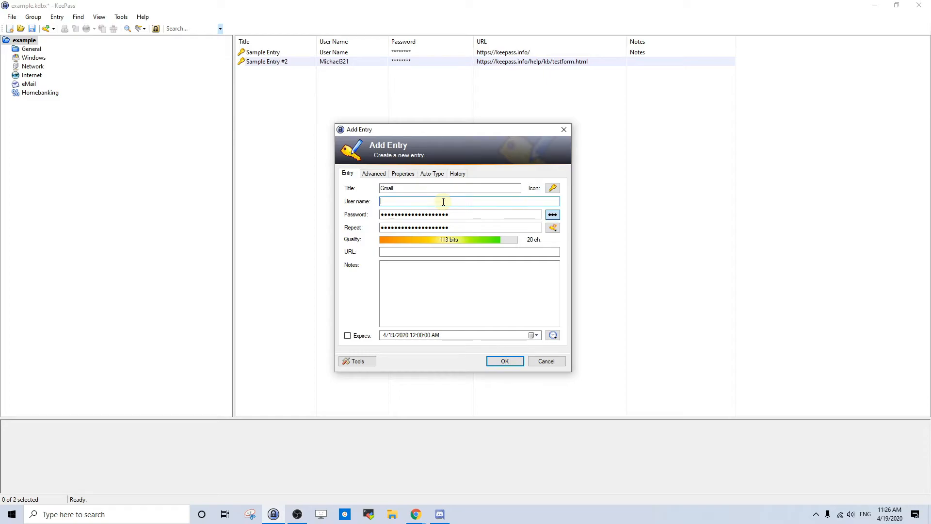
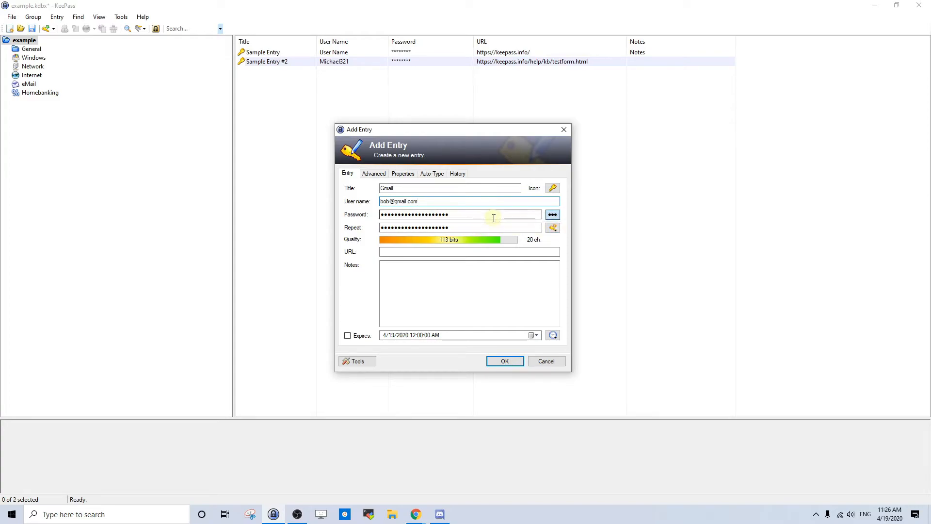
{"action": "left_click", "coordinate": [553, 216]}
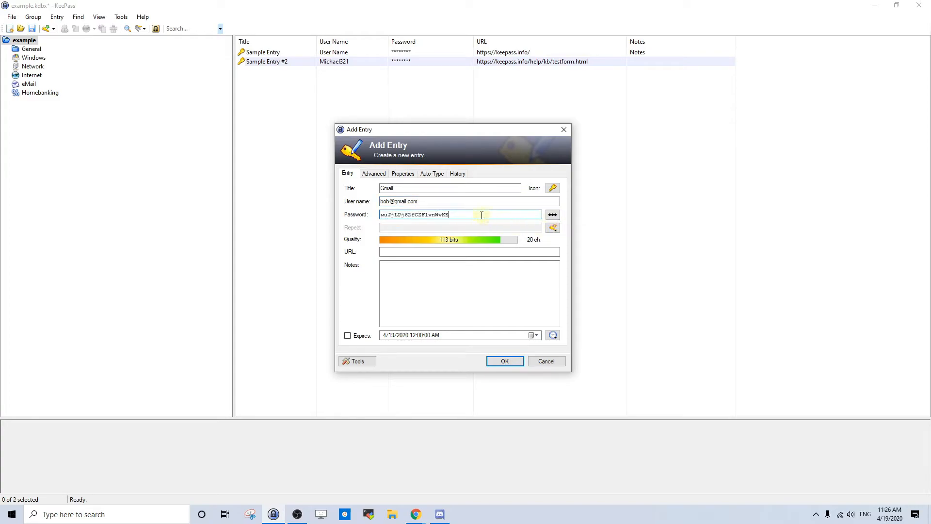
{"action": "left_click", "coordinate": [555, 219]}
{"action": "left_click", "coordinate": [555, 218]}
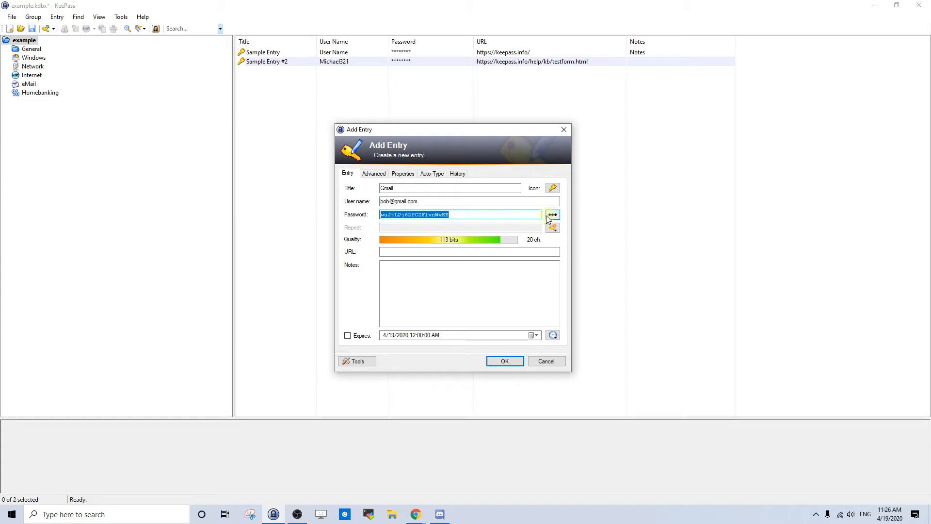
{"action": "key", "text": "BackSpace"}
{"action": "type", "text": "password"}
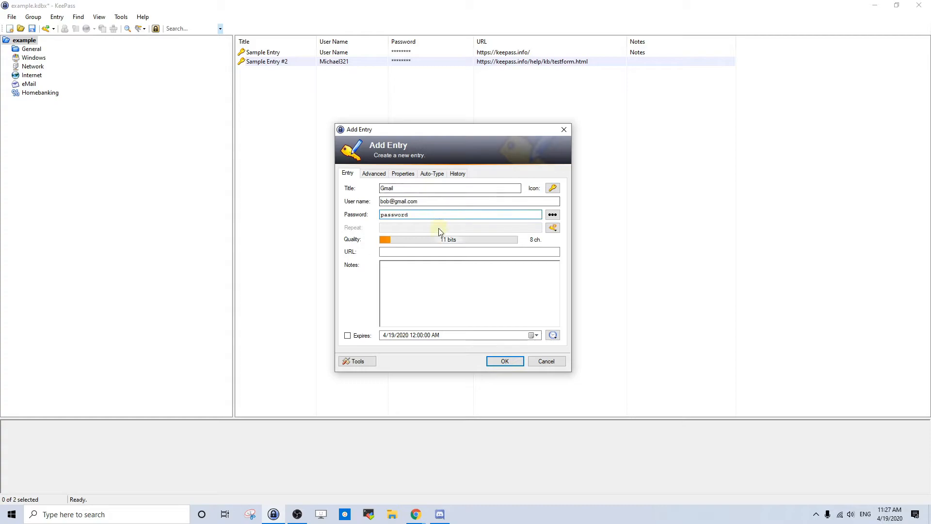
{"action": "left_click", "coordinate": [553, 217]}
{"action": "left_click", "coordinate": [504, 362]}
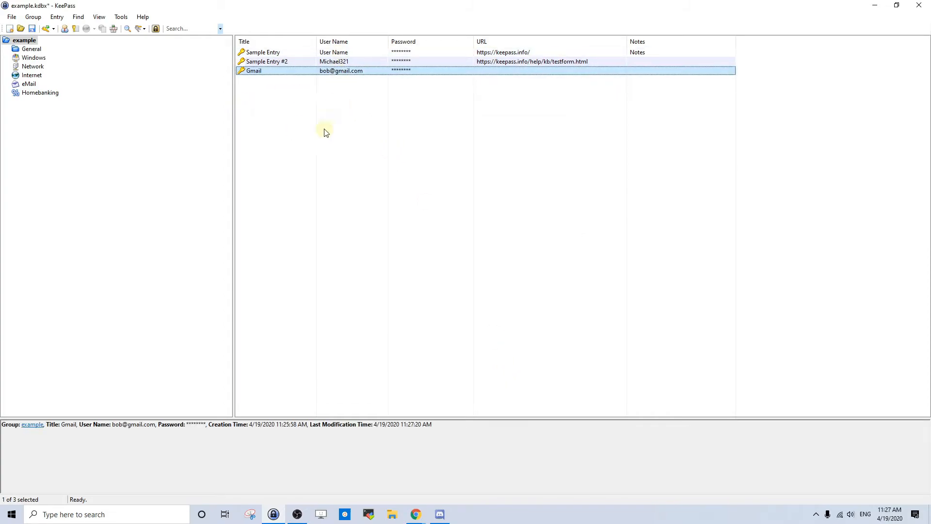
{"action": "double_click", "coordinate": [284, 72]}
{"action": "left_click", "coordinate": [420, 256]}
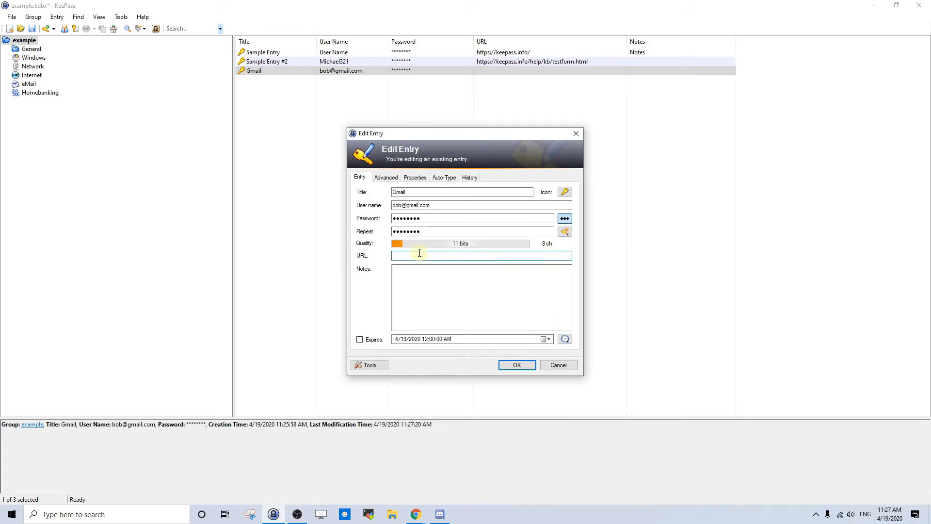
{"action": "type", "text": "www.gma"}
{"action": "left_click", "coordinate": [435, 309]}
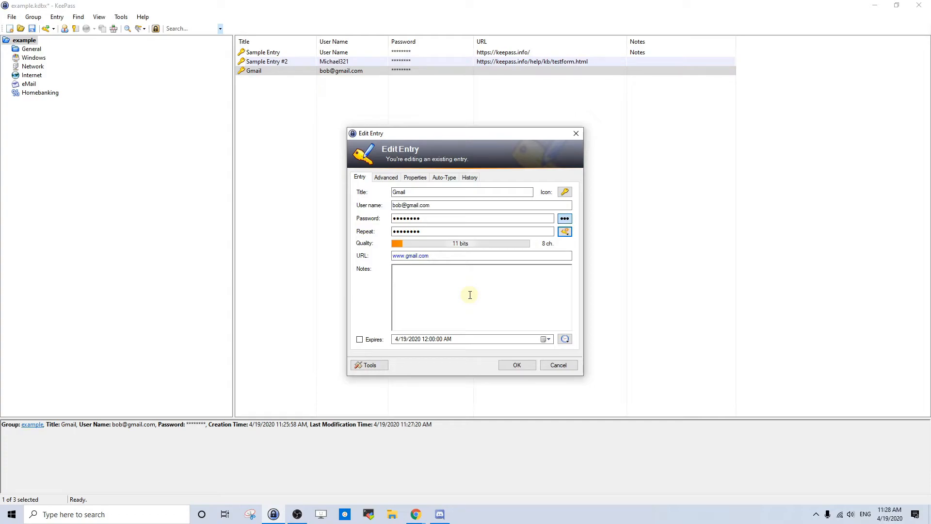
Step: Look through the Advanced, Properties, Auto-Type and History tabs, then return to Entry
{"action": "left_click", "coordinate": [386, 178]}
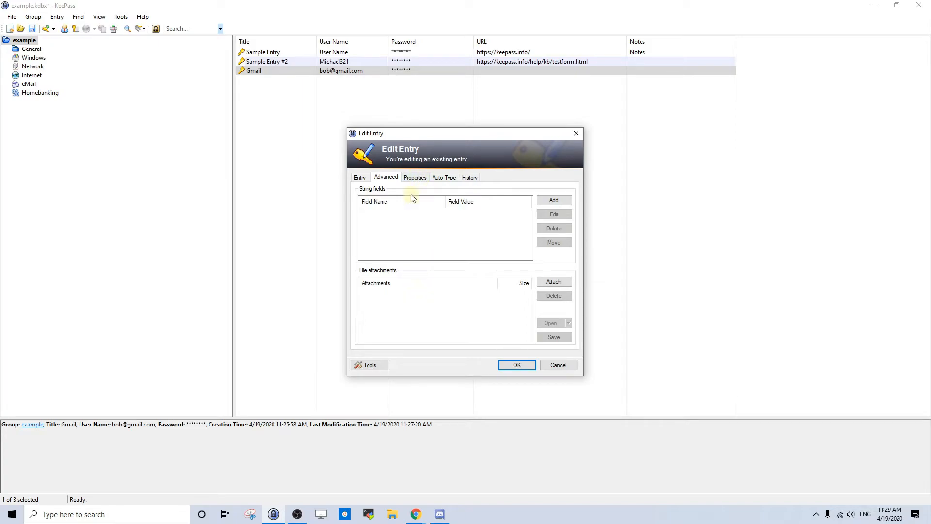
{"action": "left_click", "coordinate": [418, 179]}
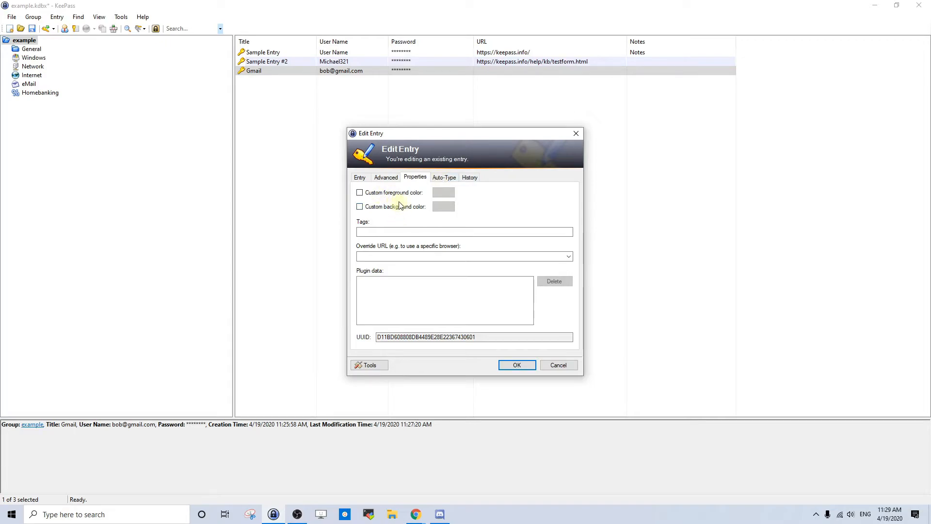
{"action": "left_click", "coordinate": [447, 178]}
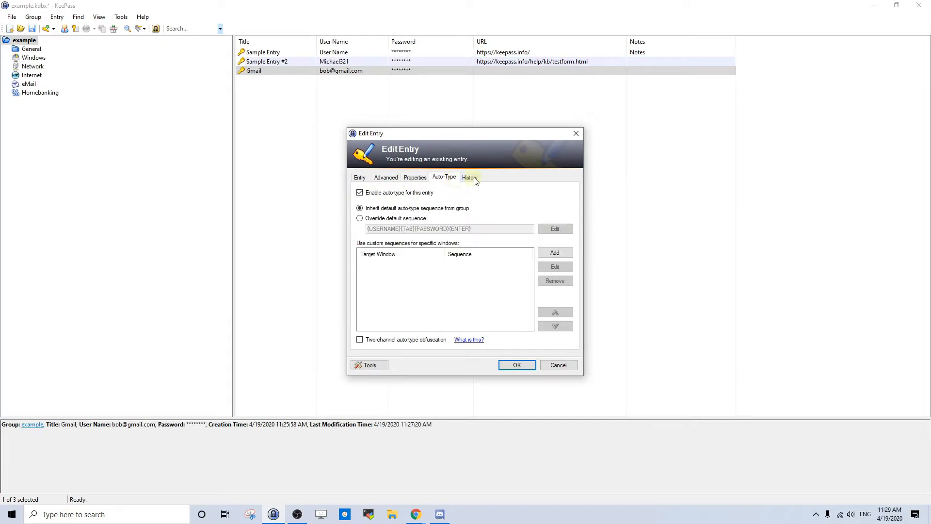
{"action": "left_click", "coordinate": [473, 178]}
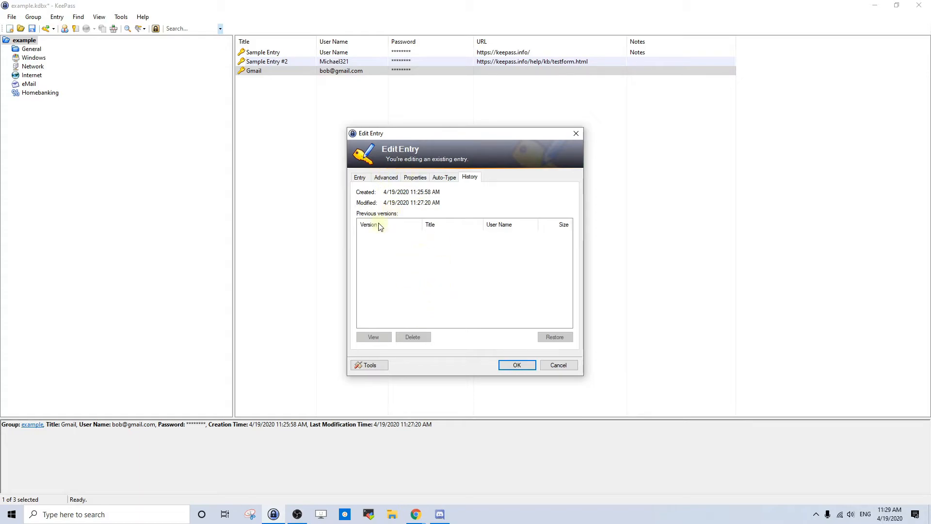
{"action": "left_click", "coordinate": [360, 177]}
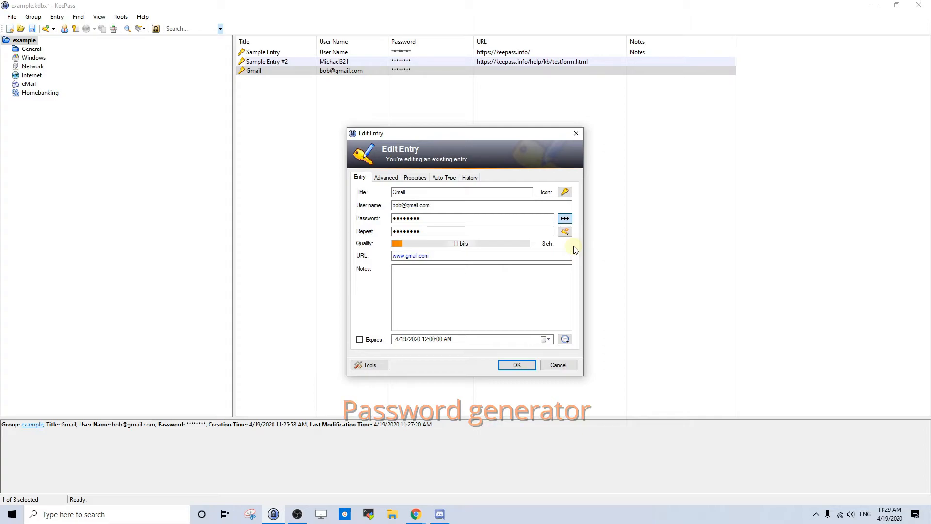
Step: Generate a 10-character password using upper-case, lower-case, digits and special characters
{"action": "left_click", "coordinate": [565, 232]}
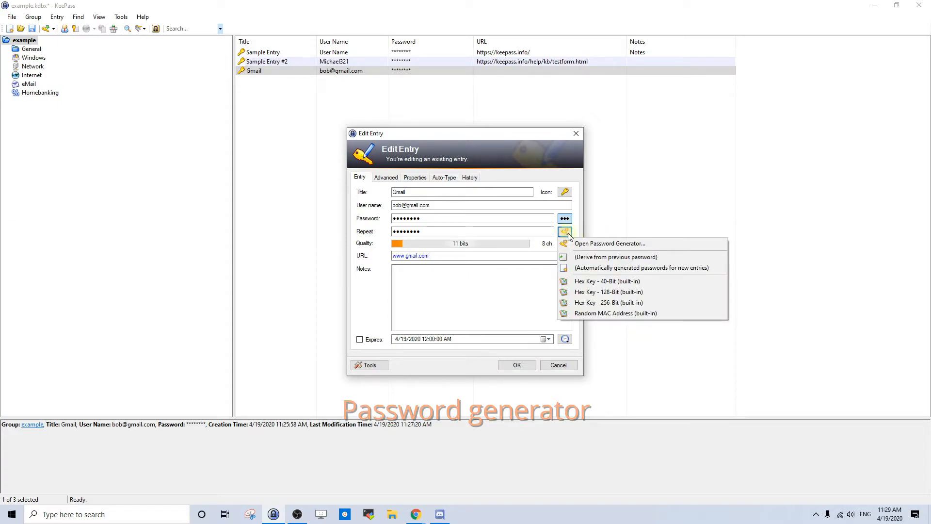
{"action": "left_click", "coordinate": [655, 244]}
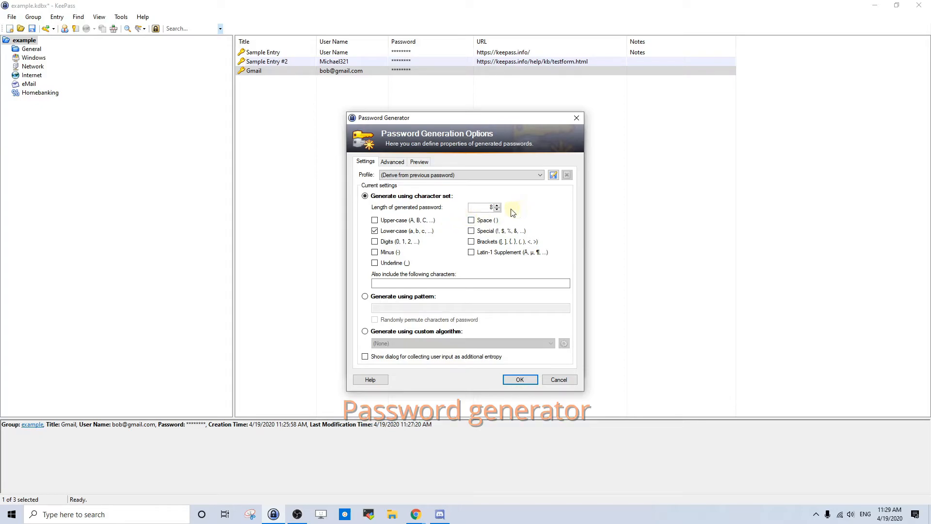
{"action": "left_click_drag", "start_coordinate": [489, 208], "coordinate": [513, 209]}
{"action": "type", "text": "10"}
{"action": "left_click", "coordinate": [374, 222]}
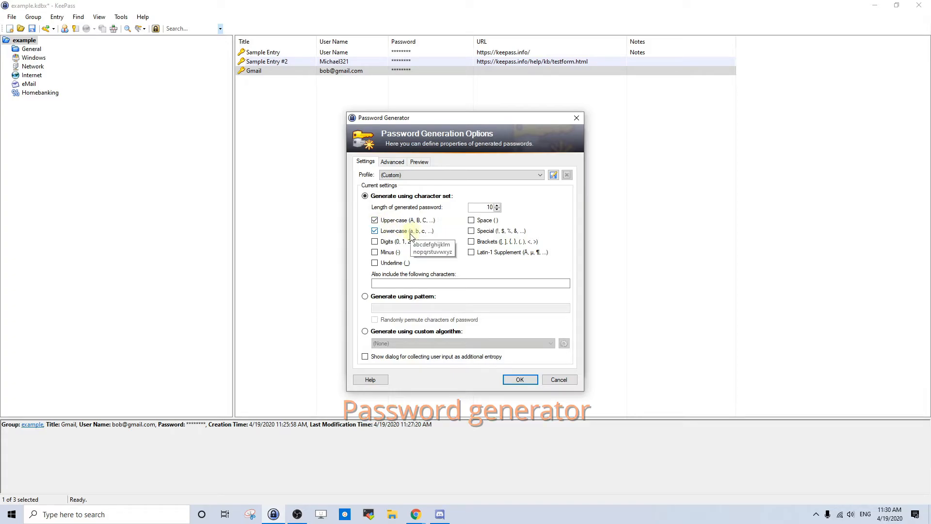
{"action": "left_click", "coordinate": [375, 242]}
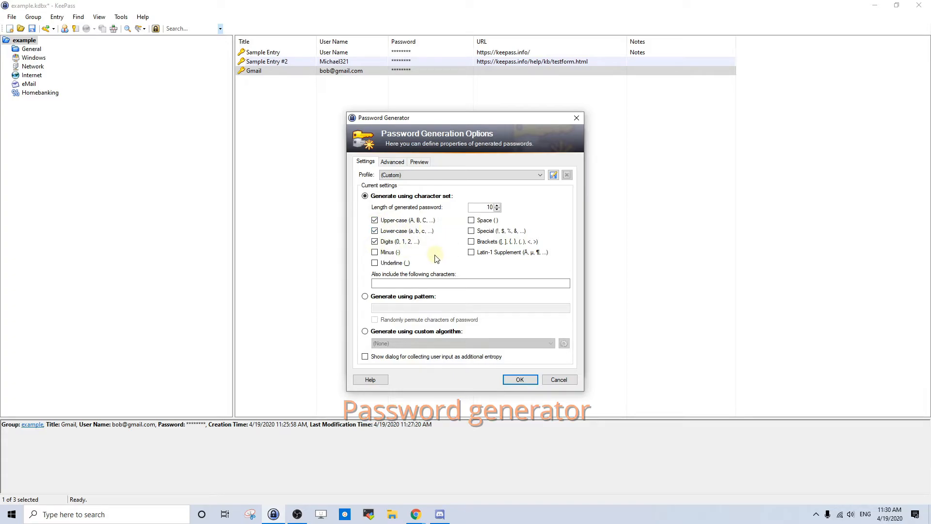
{"action": "left_click", "coordinate": [471, 231]}
{"action": "left_click", "coordinate": [522, 383]}
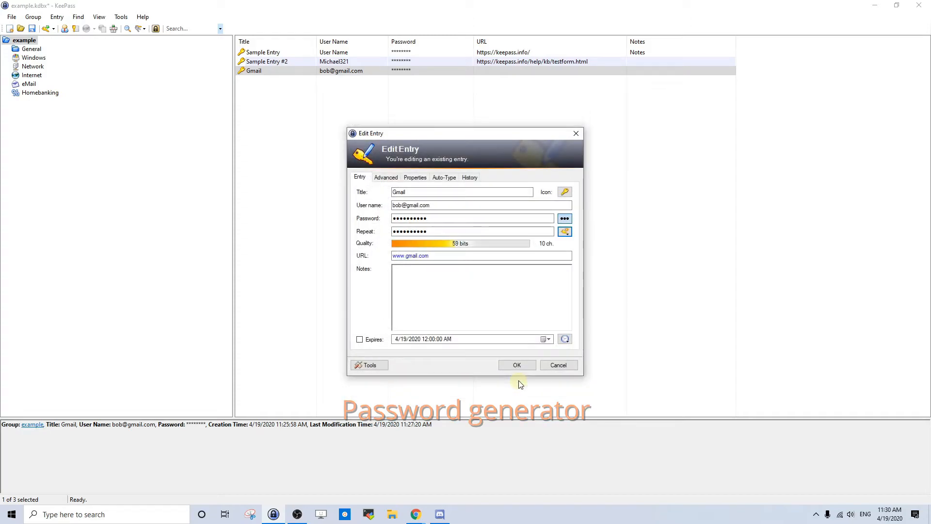
Step: Reveal and check the generated password, then commit the Gmail entry edit
{"action": "left_click", "coordinate": [563, 219]}
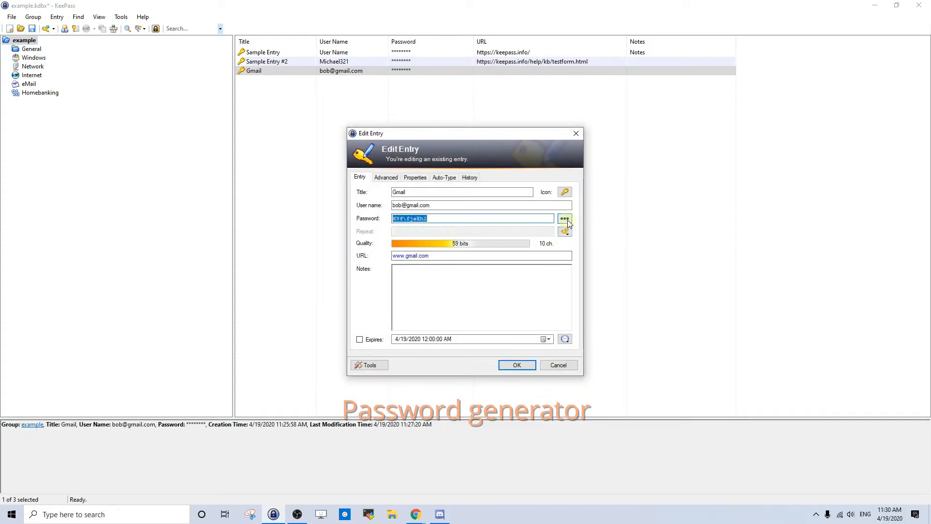
{"action": "left_click", "coordinate": [488, 219]}
{"action": "mouse_move", "coordinate": [394, 218]}
{"action": "left_mouse_down"}
{"action": "mouse_move", "coordinate": [468, 220]}
{"action": "mouse_move", "coordinate": [390, 218]}
{"action": "left_mouse_up"}
{"action": "left_click", "coordinate": [468, 221]}
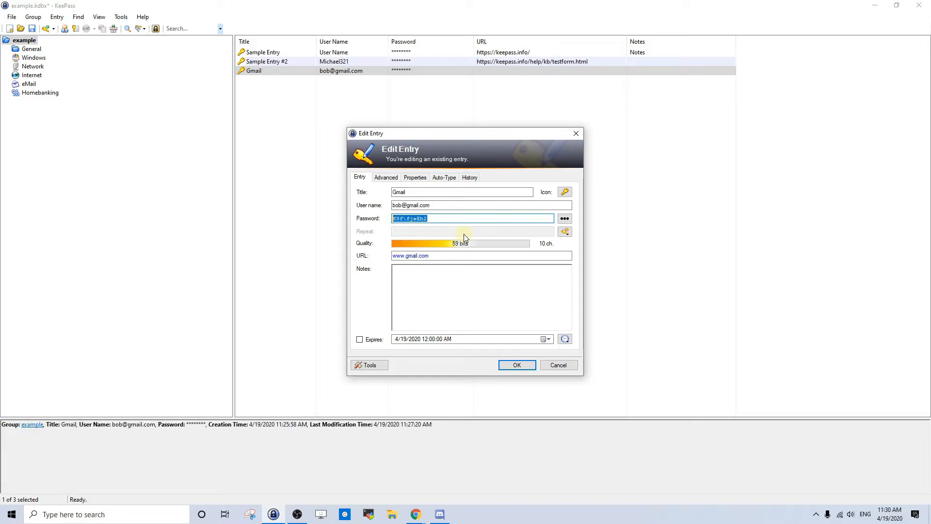
{"action": "left_click", "coordinate": [448, 222]}
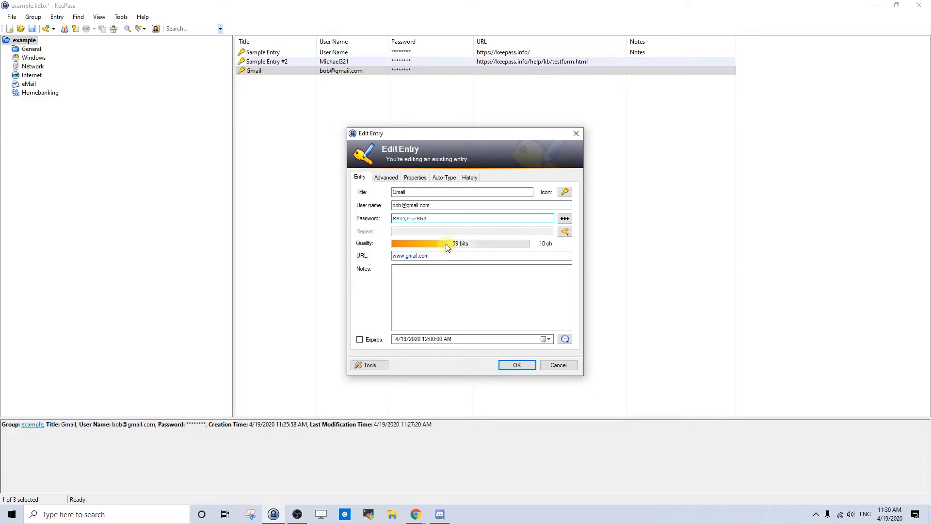
{"action": "double_click", "coordinate": [424, 221]}
{"action": "left_click", "coordinate": [525, 368]}
{"action": "left_click", "coordinate": [427, 216]}
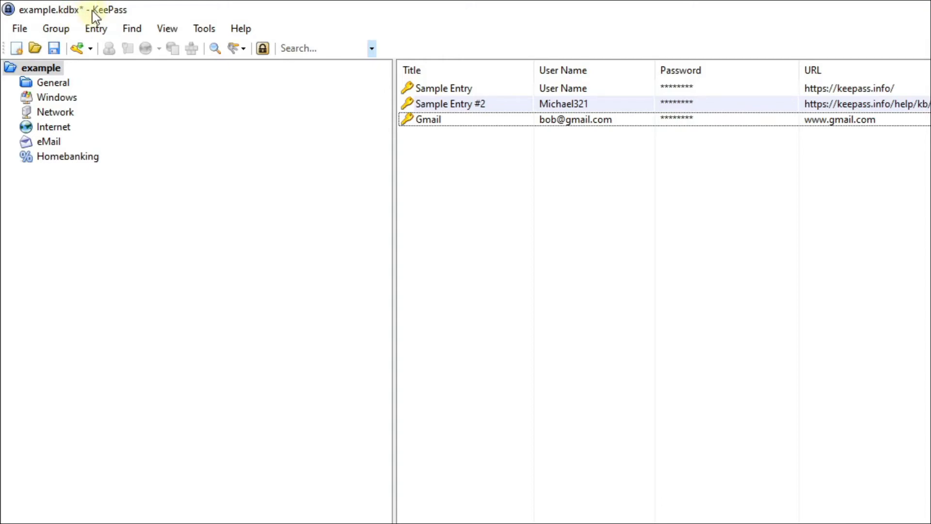
Step: Save the database and browse the General, Windows, Network, Internet, eMail and Homebanking groups
{"action": "left_click", "coordinate": [55, 49]}
{"action": "left_click", "coordinate": [67, 86]}
{"action": "left_click", "coordinate": [64, 99]}
{"action": "left_click", "coordinate": [62, 112]}
{"action": "left_click", "coordinate": [59, 127]}
{"action": "left_click", "coordinate": [57, 146]}
{"action": "left_click", "coordinate": [62, 158]}
{"action": "left_click", "coordinate": [41, 68]}
Step: Drag the Gmail entry into the Network group, verify it, then drag it back to root
{"action": "left_click_drag", "start_coordinate": [455, 127], "coordinate": [78, 117]}
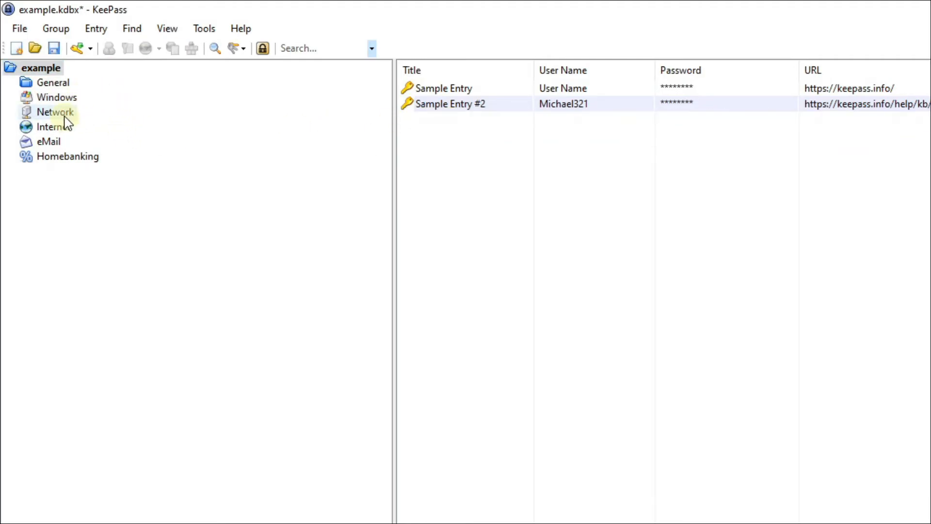
{"action": "left_click", "coordinate": [64, 115]}
{"action": "left_click", "coordinate": [493, 95]}
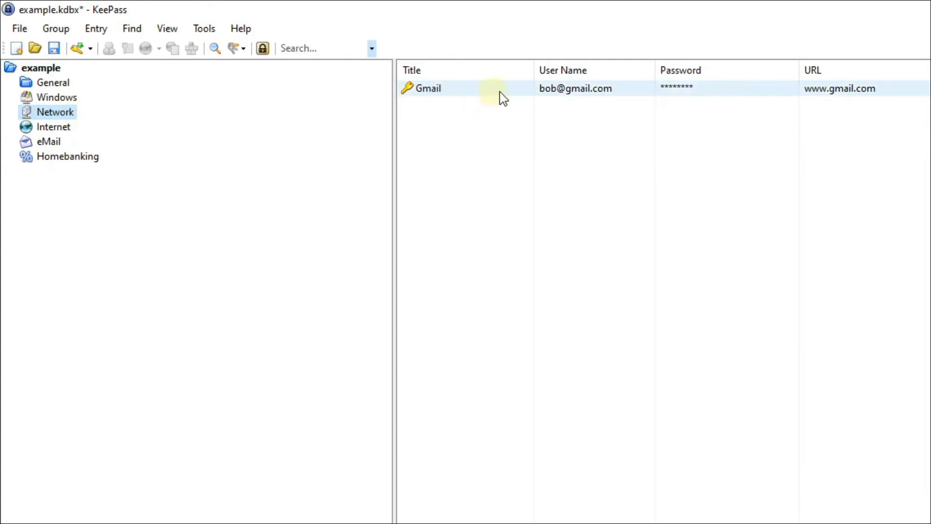
{"action": "left_click_drag", "start_coordinate": [429, 93], "coordinate": [48, 70]}
Step: Create a new group named Entertainment and return to the root group's entry list
{"action": "right_click", "coordinate": [132, 244]}
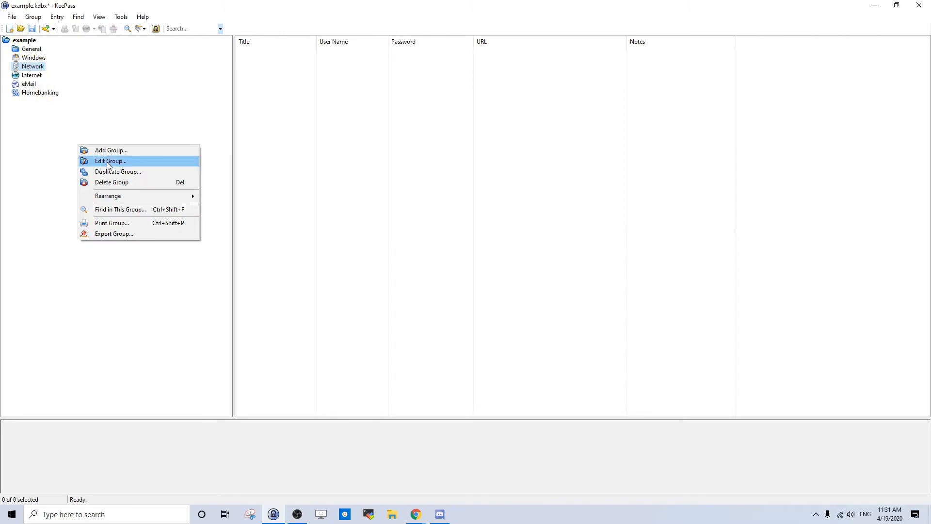
{"action": "left_click", "coordinate": [126, 151]}
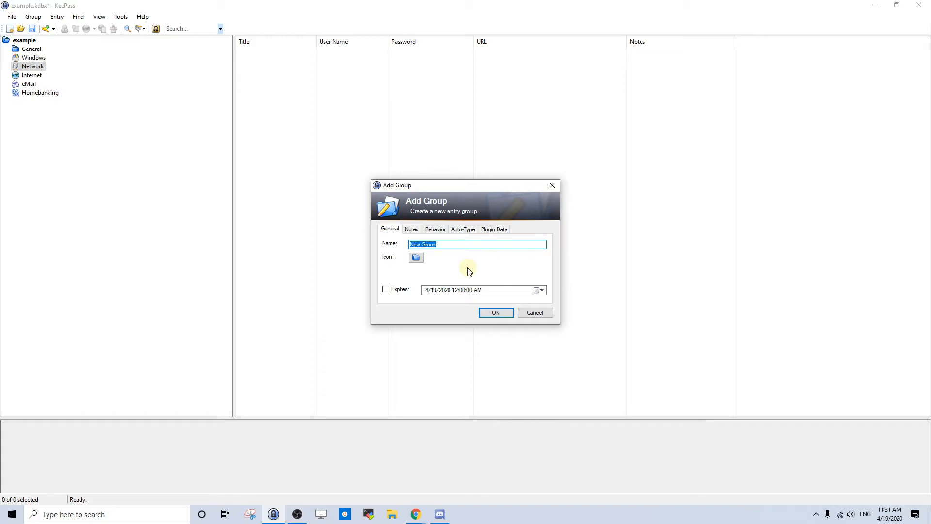
{"action": "type", "text": "Entertainment"}
{"action": "left_click", "coordinate": [495, 312]}
{"action": "left_click", "coordinate": [27, 40]}
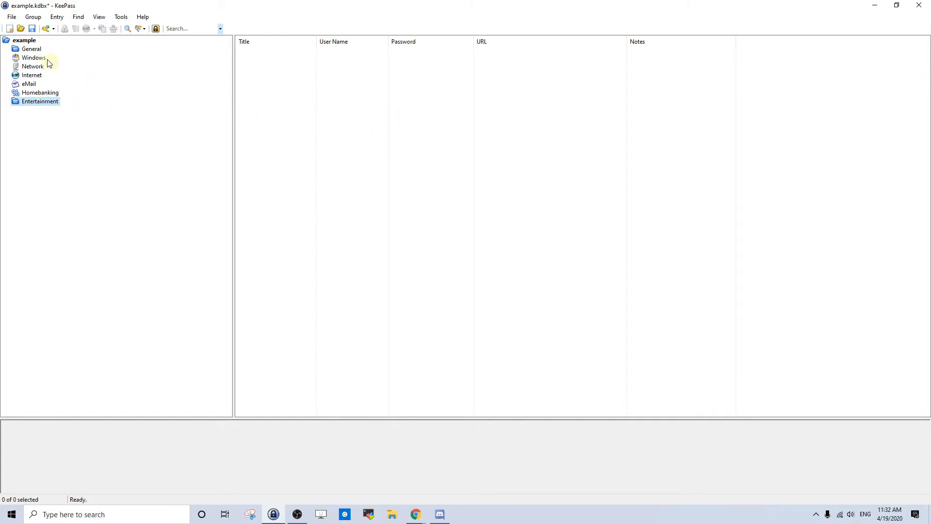
{"action": "left_click", "coordinate": [35, 43]}
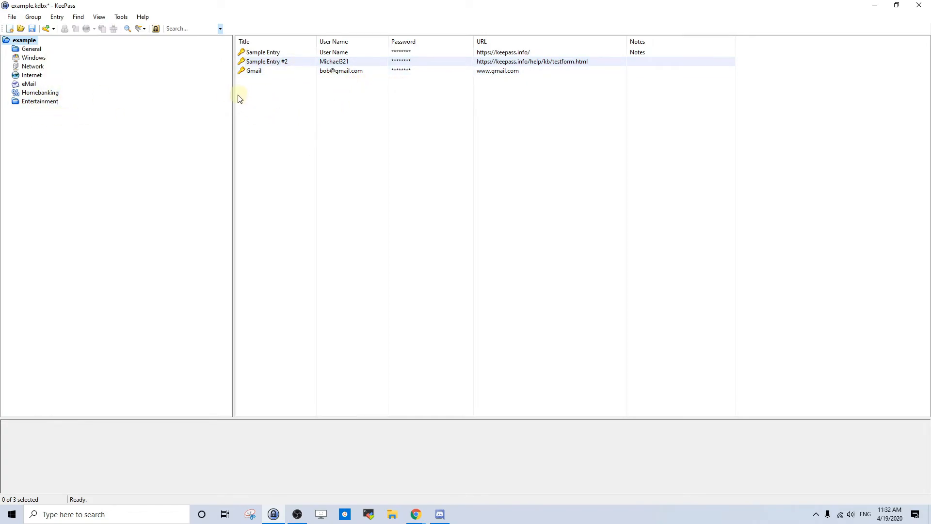
Step: Search for 'Gmail' and copy the Gmail entry's user name to the clipboard
{"action": "left_click", "coordinate": [183, 31]}
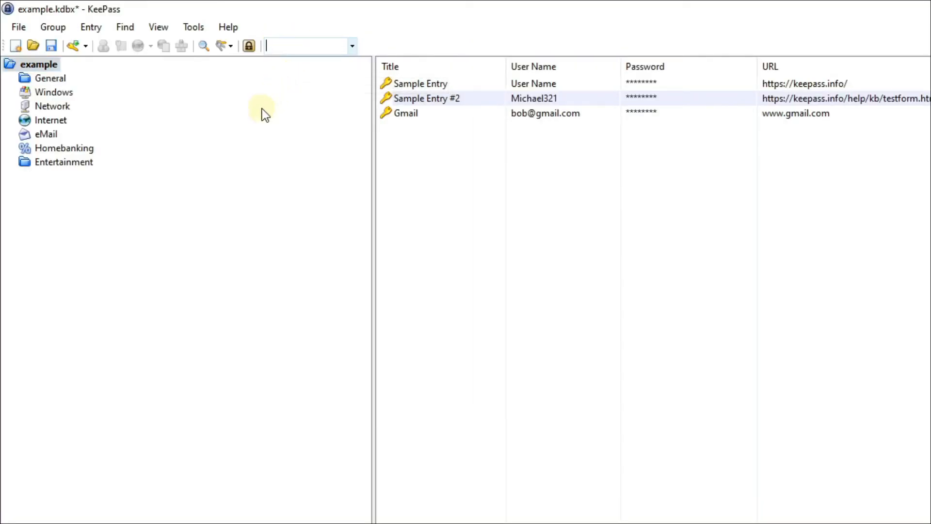
{"action": "type", "text": "Gmail"}
{"action": "key", "text": "Return"}
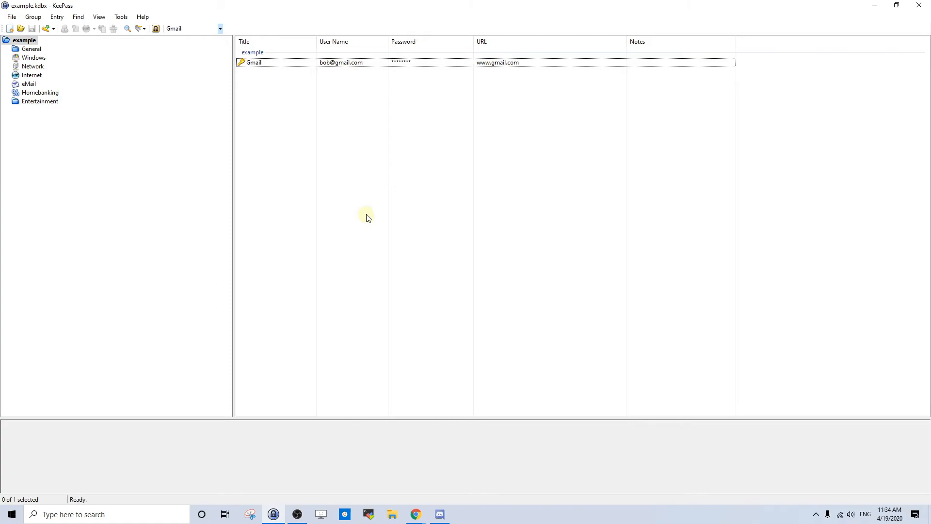
{"action": "double_click", "coordinate": [348, 63]}
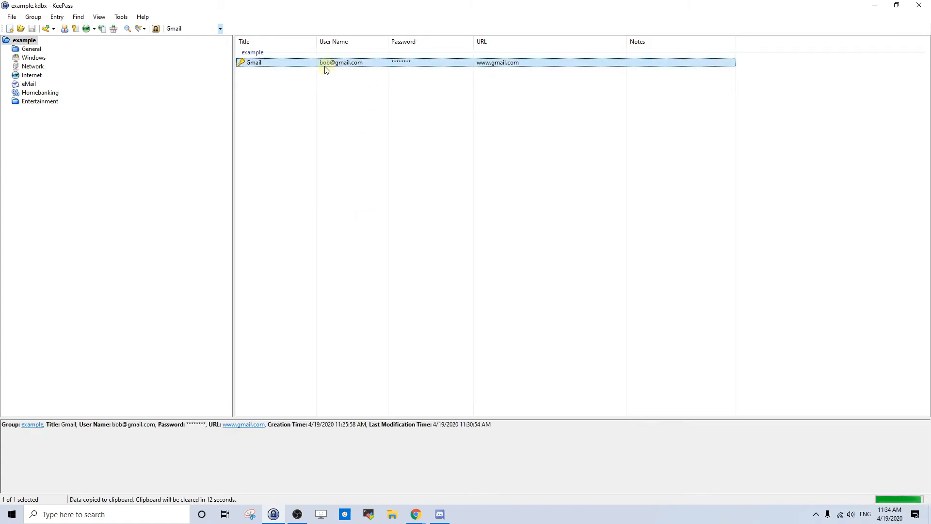
{"action": "double_click", "coordinate": [269, 67]}
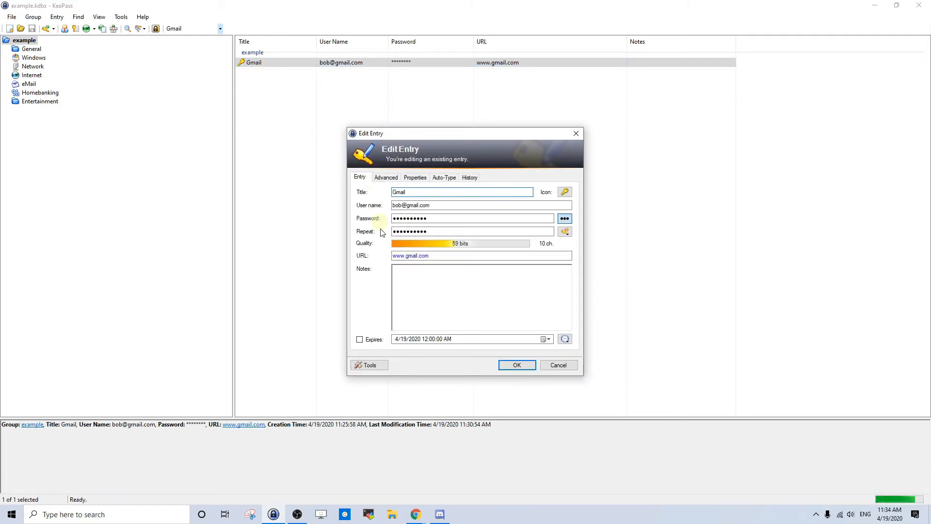
{"action": "left_click", "coordinate": [564, 219]}
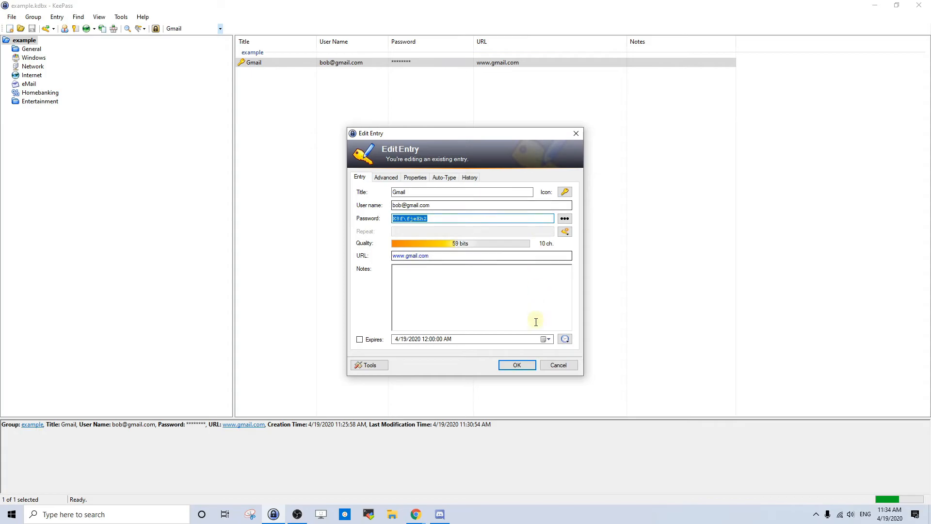
{"action": "left_click", "coordinate": [567, 366]}
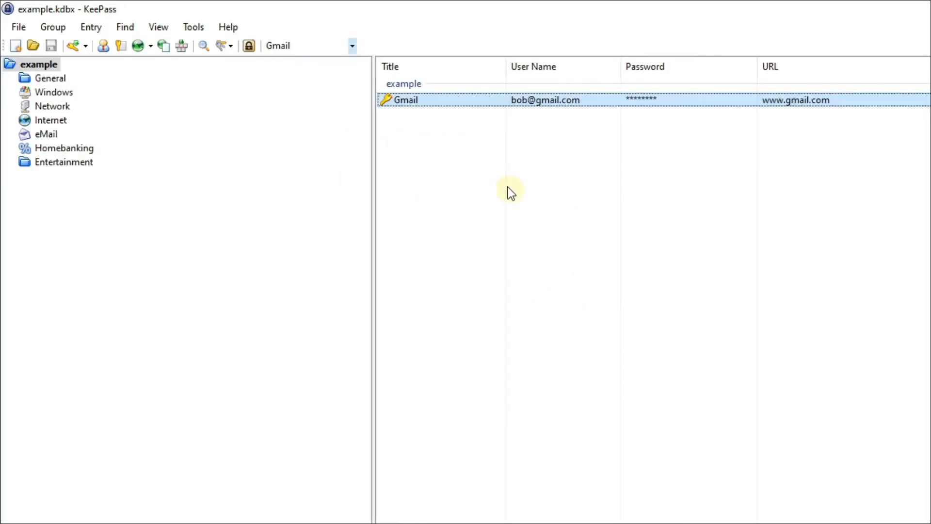
{"action": "right_click", "coordinate": [471, 101]}
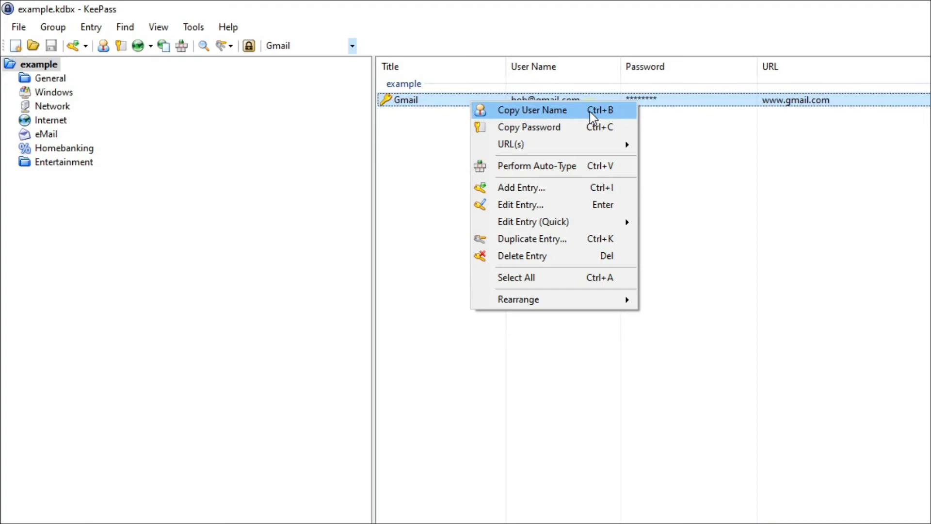
{"action": "mouse_move", "coordinate": [593, 149]}
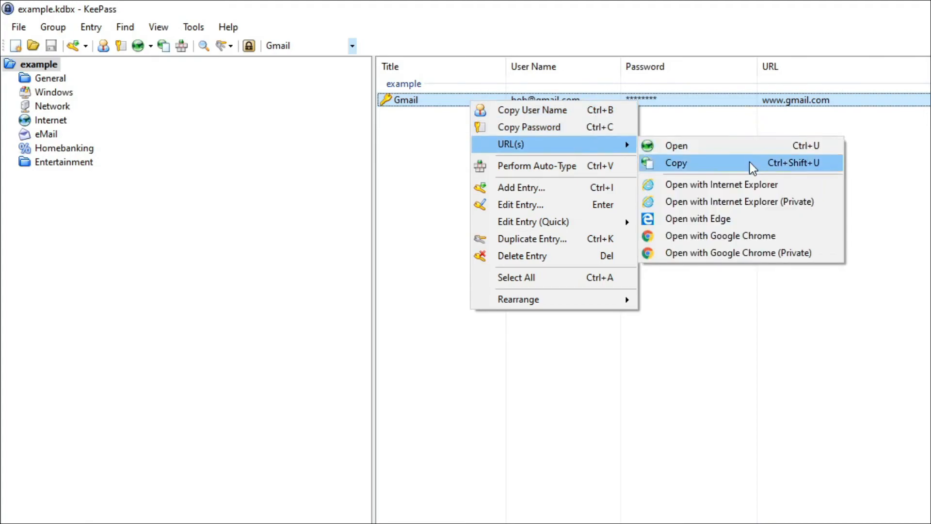
{"action": "left_click", "coordinate": [750, 149]}
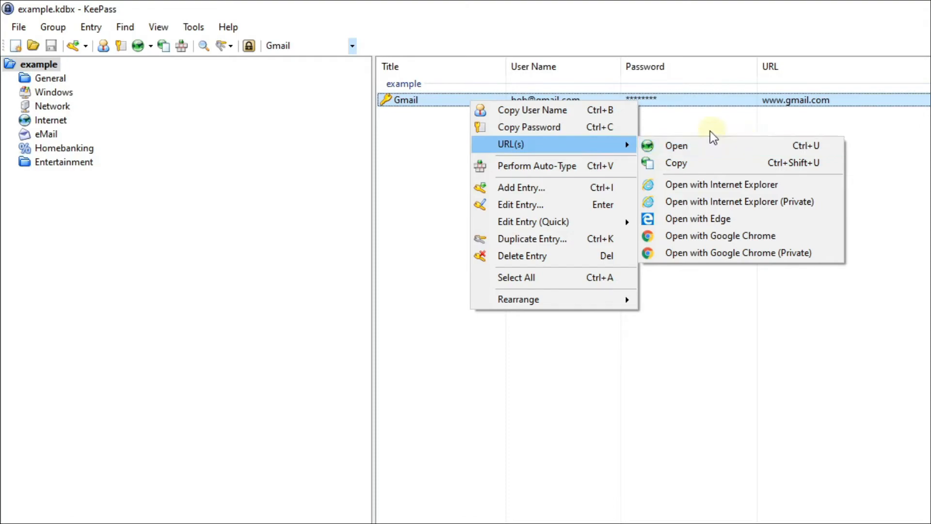
{"action": "left_click", "coordinate": [693, 121]}
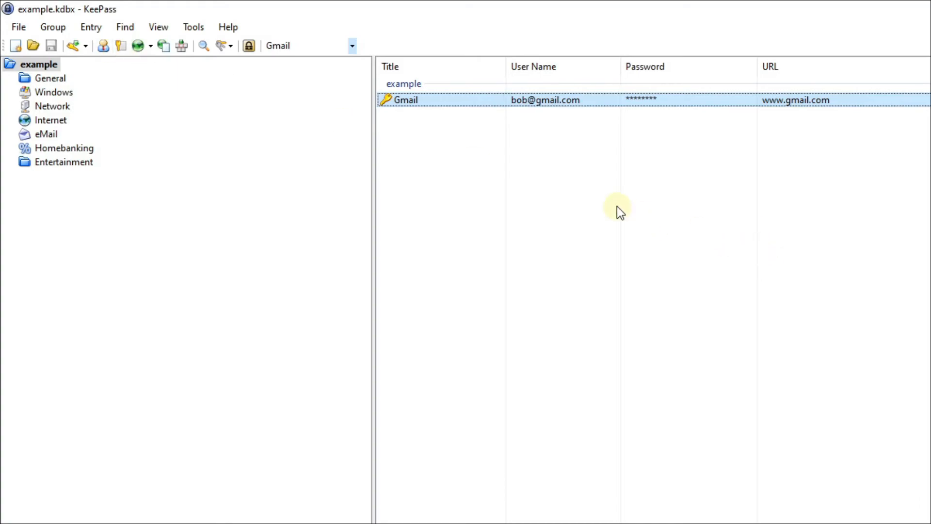
Step: Empty the quick-search box, removing the Gmail text and the pasted password
{"action": "left_click", "coordinate": [279, 46]}
{"action": "key", "text": "BackSpace"}
{"action": "left_click_drag", "start_coordinate": [291, 45], "coordinate": [264, 45]}
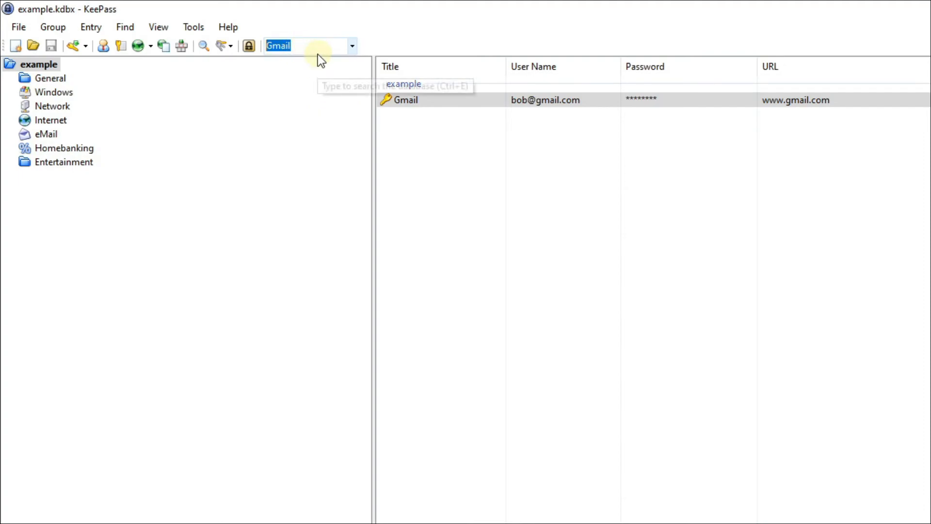
{"action": "key", "text": "BackSpace"}
{"action": "key", "text": "ctrl+v"}
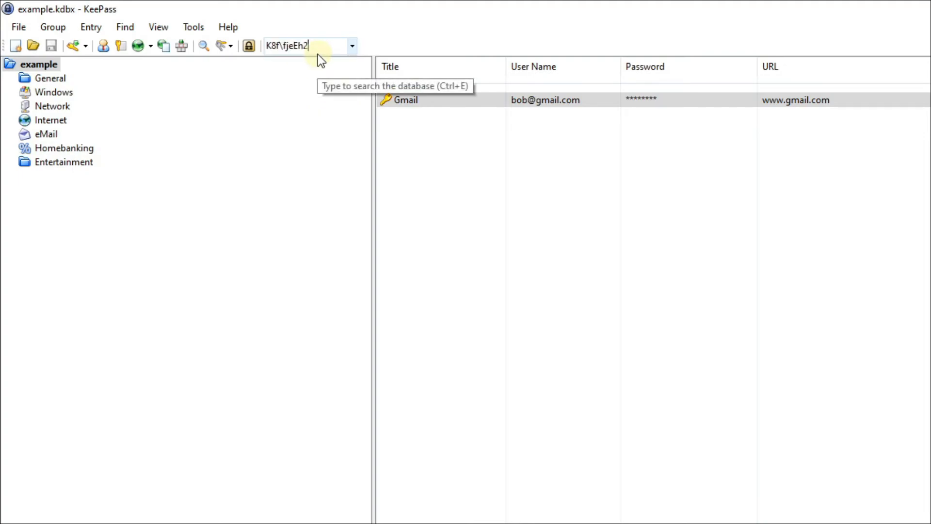
{"action": "key", "text": "BackSpace"}
{"action": "key", "text": "BackSpace"}
{"action": "key", "text": "BackSpace"}
{"action": "key", "text": "BackSpace"}
{"action": "key", "text": "BackSpace"}
{"action": "key", "text": "BackSpace"}
{"action": "key", "text": "BackSpace"}
{"action": "key", "text": "BackSpace"}
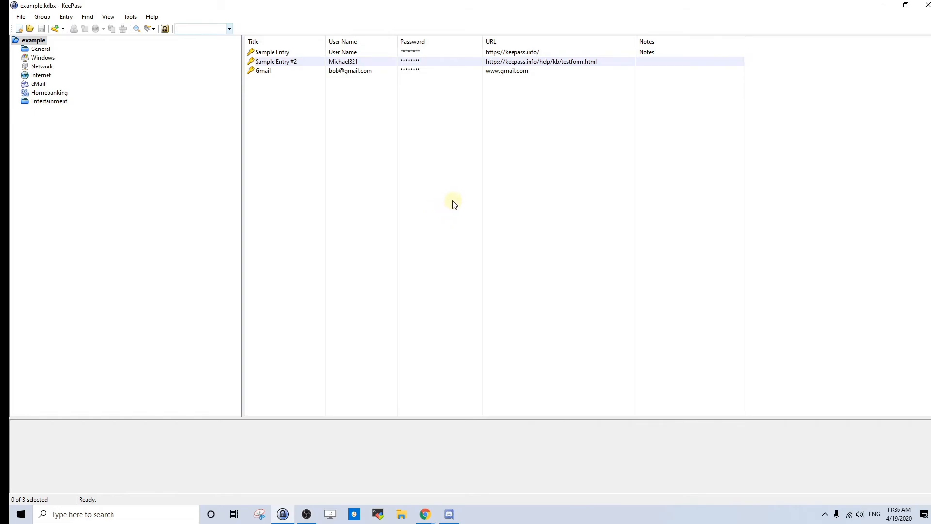
Step: Close KeePass, bring it back from the taskbar, and unlock example.kdbx with the master password
{"action": "left_click", "coordinate": [925, 4]}
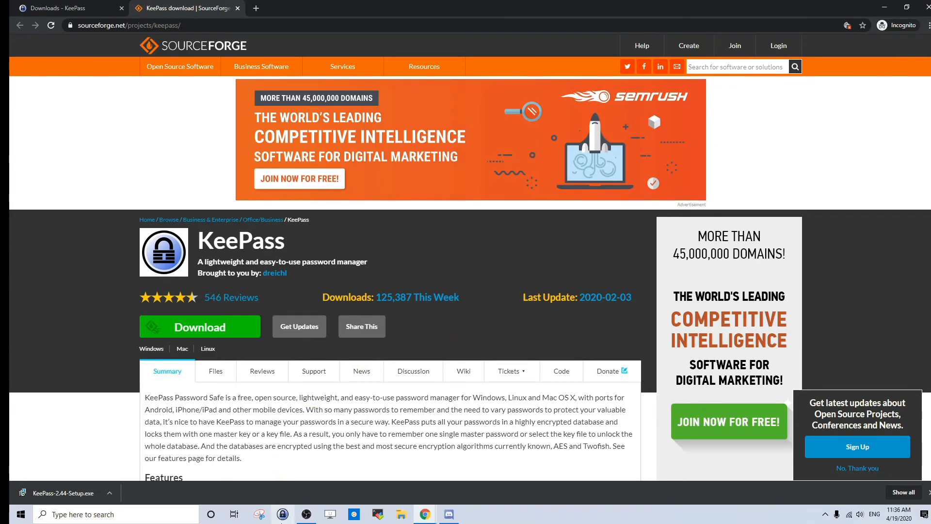
{"action": "left_click", "coordinate": [282, 515]}
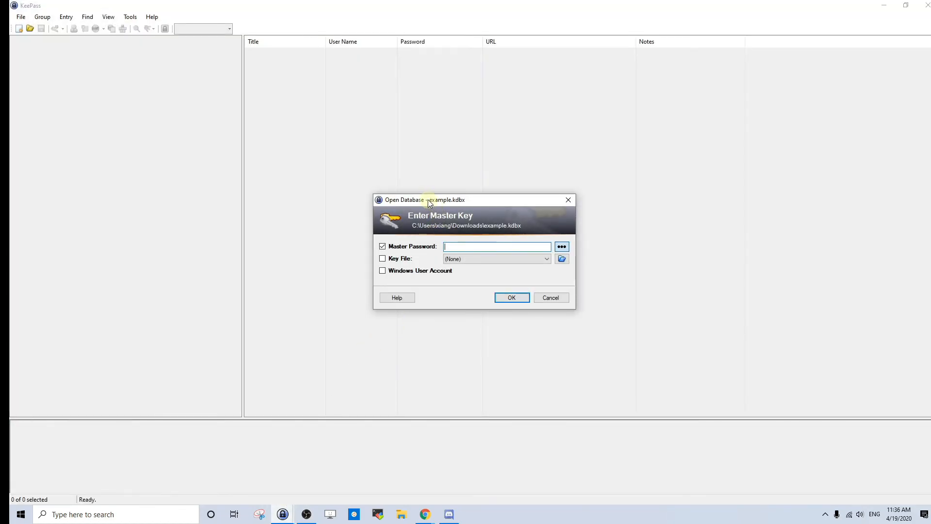
{"action": "left_click_drag", "start_coordinate": [428, 203], "coordinate": [409, 204]}
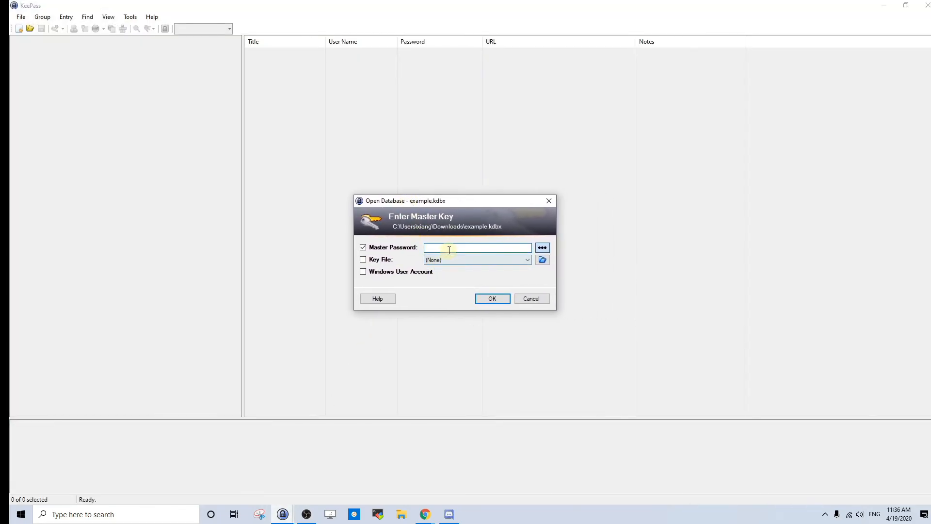
{"action": "type", "text": "•••••••••"}
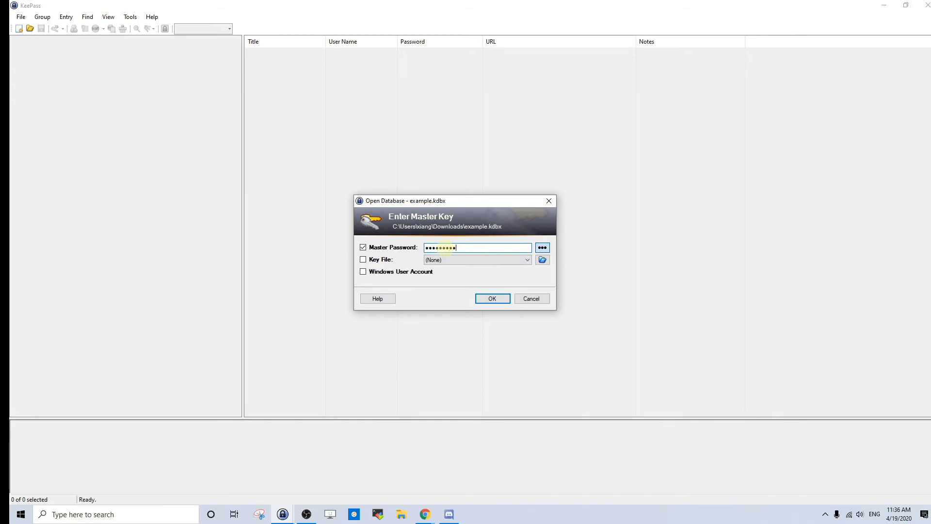
{"action": "left_click", "coordinate": [492, 301]}
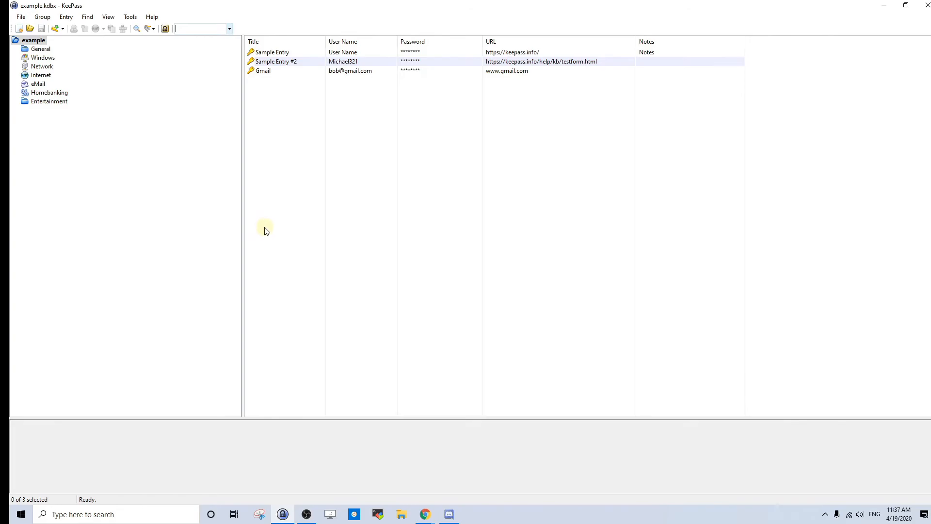
Step: Open File Explorer and go to the Downloads folder containing example.kdbx
{"action": "left_click", "coordinate": [401, 515]}
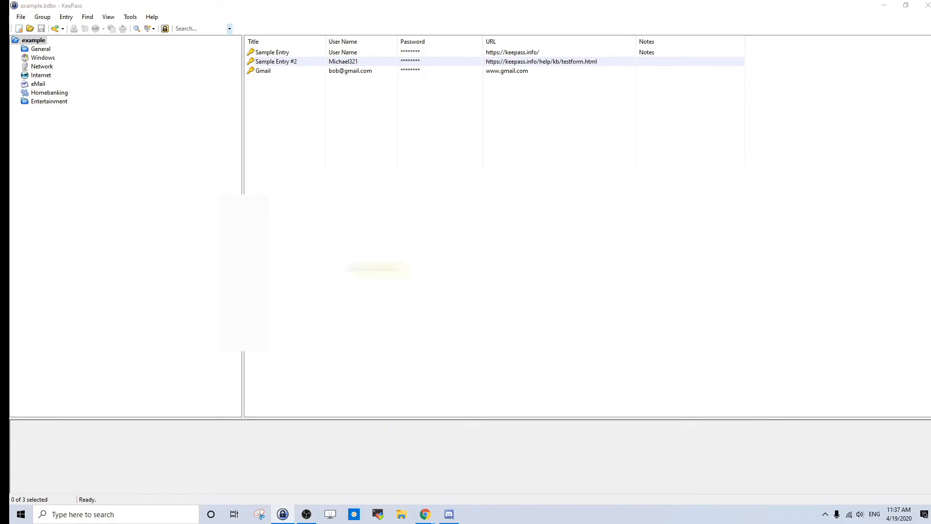
{"action": "left_click", "coordinate": [248, 186]}
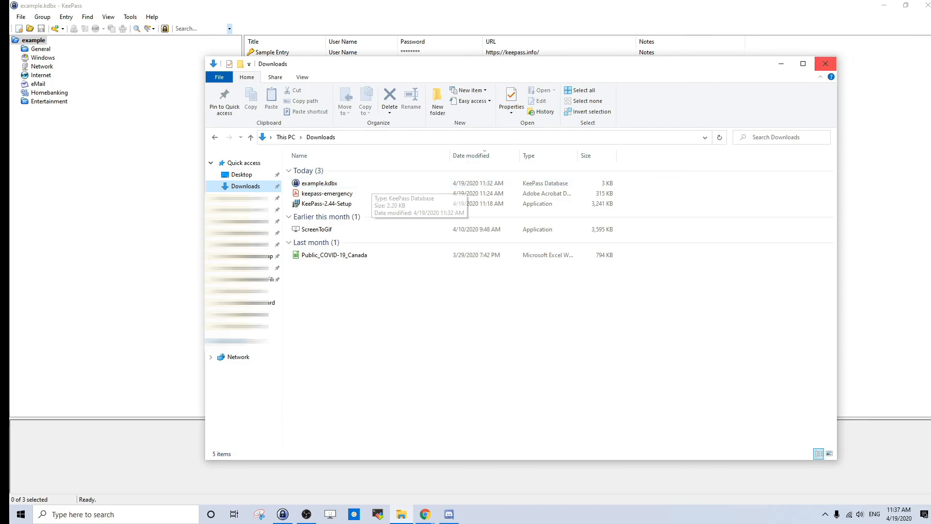
Step: Close KeePass, then open example.kdbx from Downloads and unlock it with the master password
{"action": "left_click", "coordinate": [926, 6]}
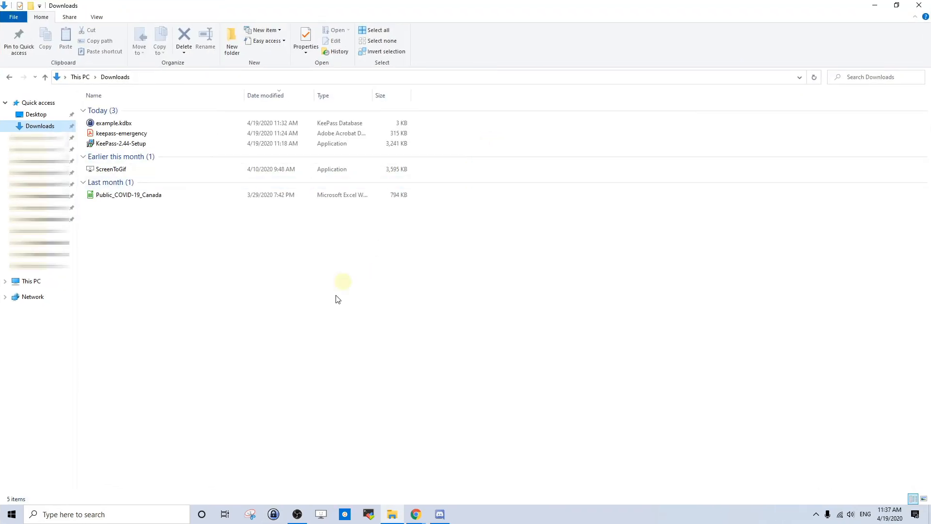
{"action": "double_click", "coordinate": [127, 125]}
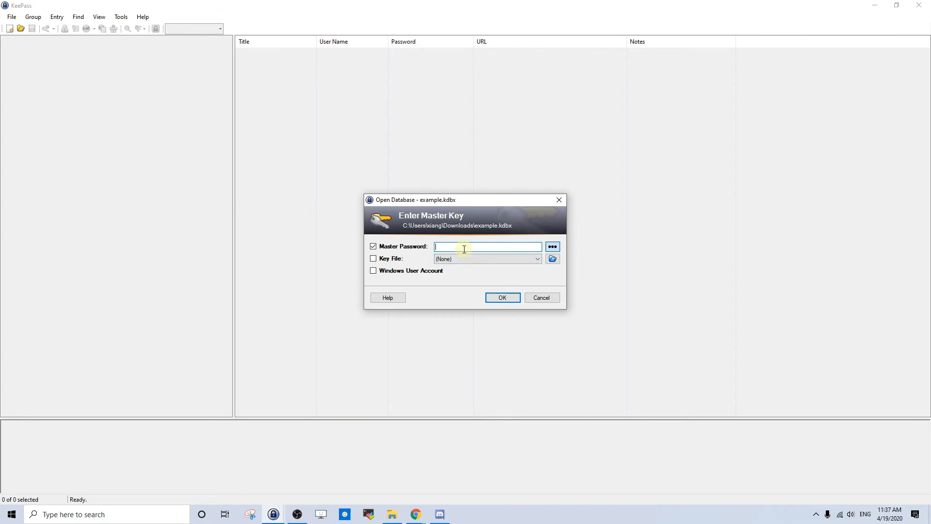
{"action": "type", "text": "•••••••••"}
{"action": "key", "text": "Return"}
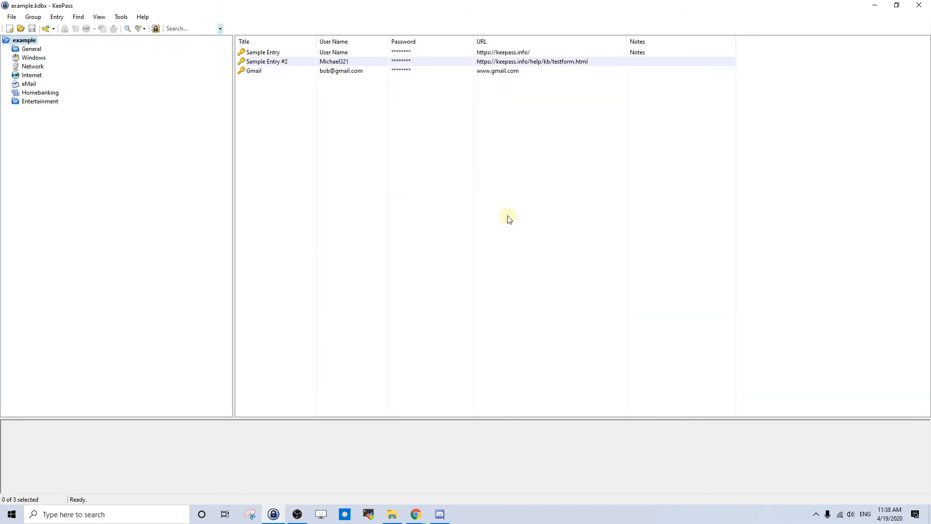